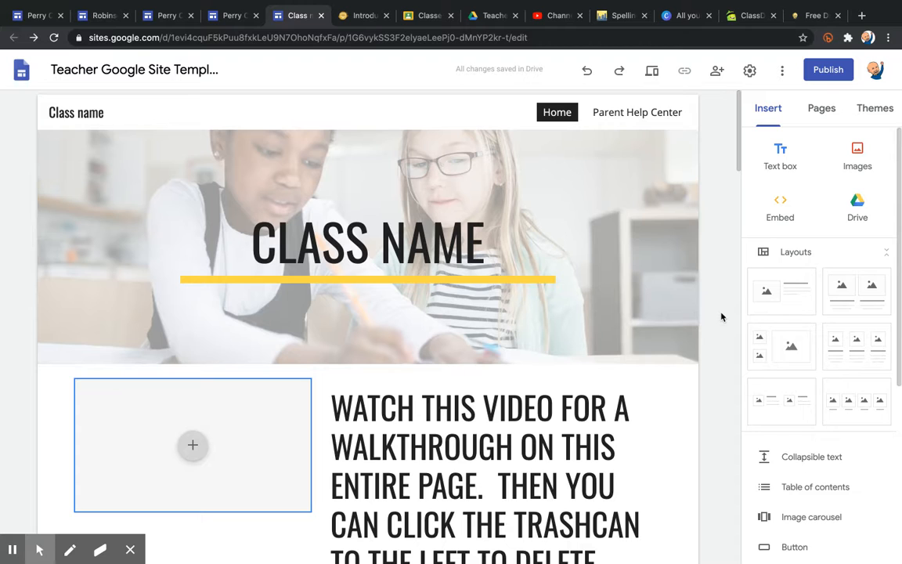
# Look through the site's page list and the available themes.
pyautogui.click(71, 549)
pyautogui.click(71, 550)
pyautogui.moveTo(884, 138)
pyautogui.mouseDown()
pyautogui.moveTo(716, 192)
pyautogui.moveTo(871, 243)
pyautogui.moveTo(898, 132)
pyautogui.mouseUp()
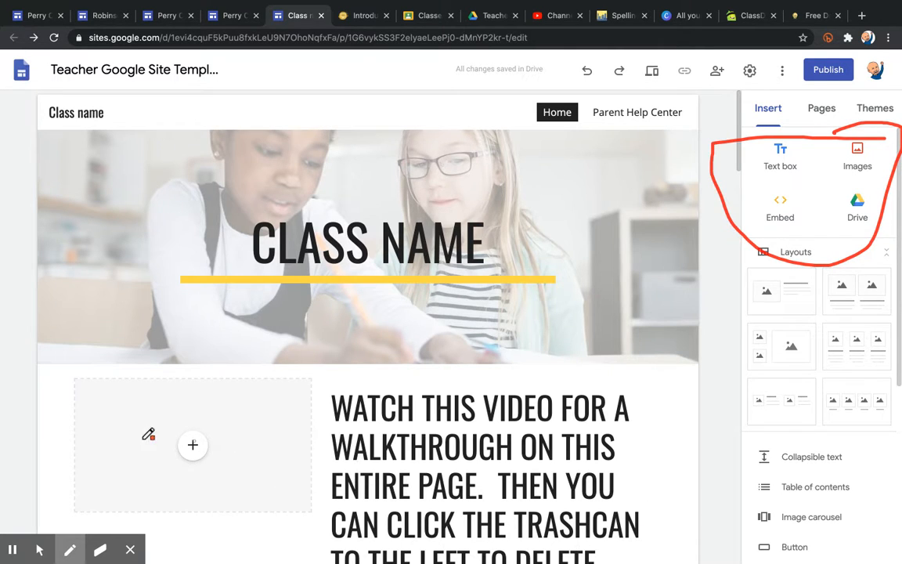
pyautogui.click(39, 549)
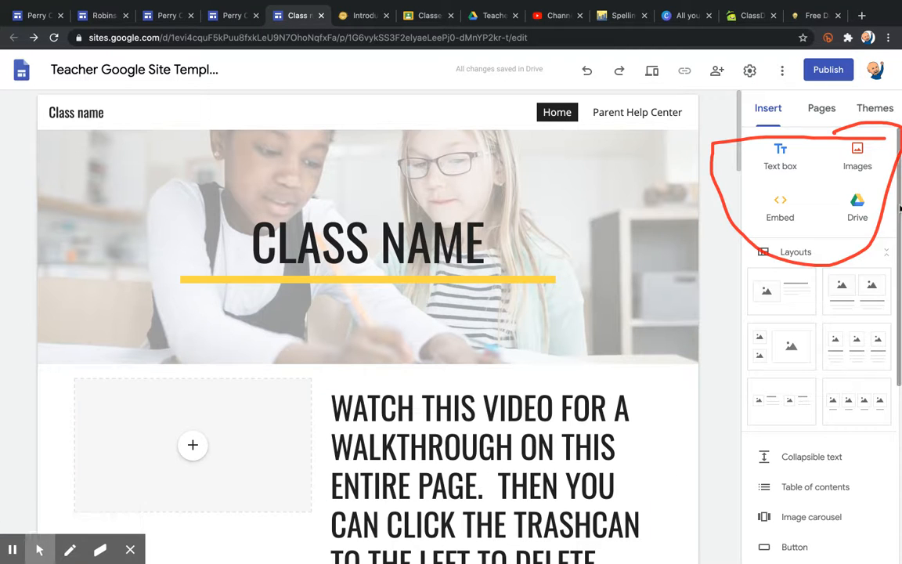
pyautogui.click(99, 549)
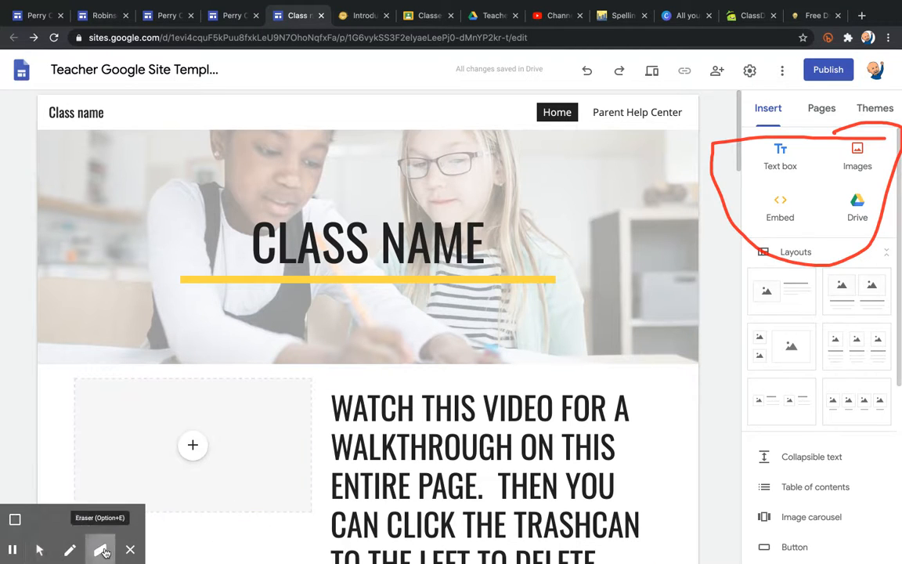
pyautogui.moveTo(719, 161)
pyautogui.mouseDown()
pyautogui.moveTo(715, 191)
pyautogui.moveTo(815, 97)
pyautogui.moveTo(737, 152)
pyautogui.moveTo(804, 138)
pyautogui.moveTo(724, 153)
pyautogui.moveTo(870, 133)
pyautogui.moveTo(893, 114)
pyautogui.moveTo(854, 276)
pyautogui.moveTo(770, 243)
pyautogui.moveTo(721, 209)
pyautogui.moveTo(836, 256)
pyautogui.moveTo(858, 250)
pyautogui.mouseUp()
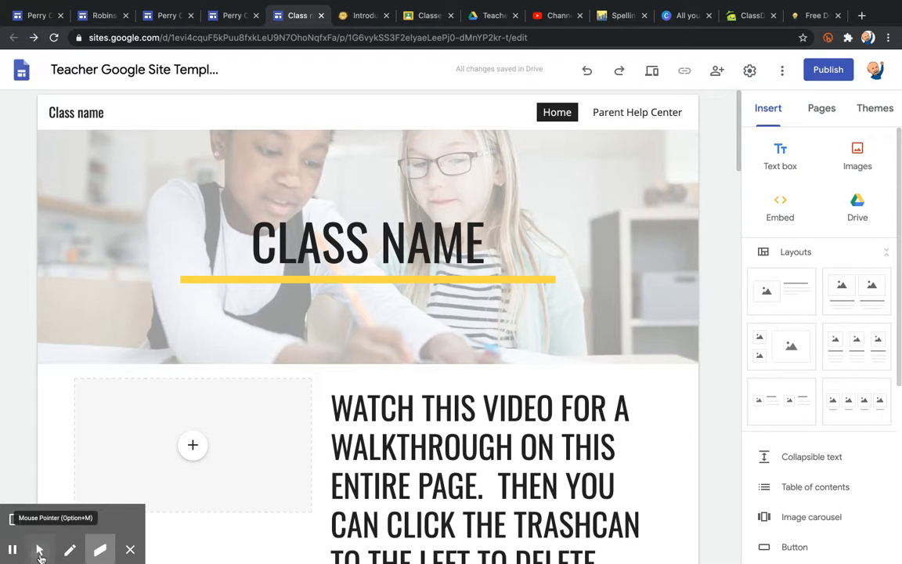
pyautogui.click(40, 553)
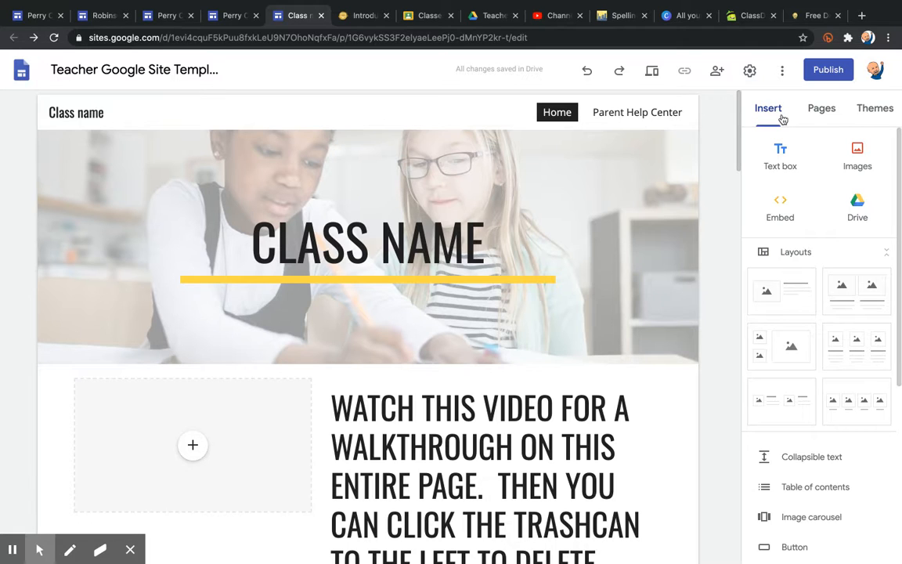
pyautogui.click(819, 115)
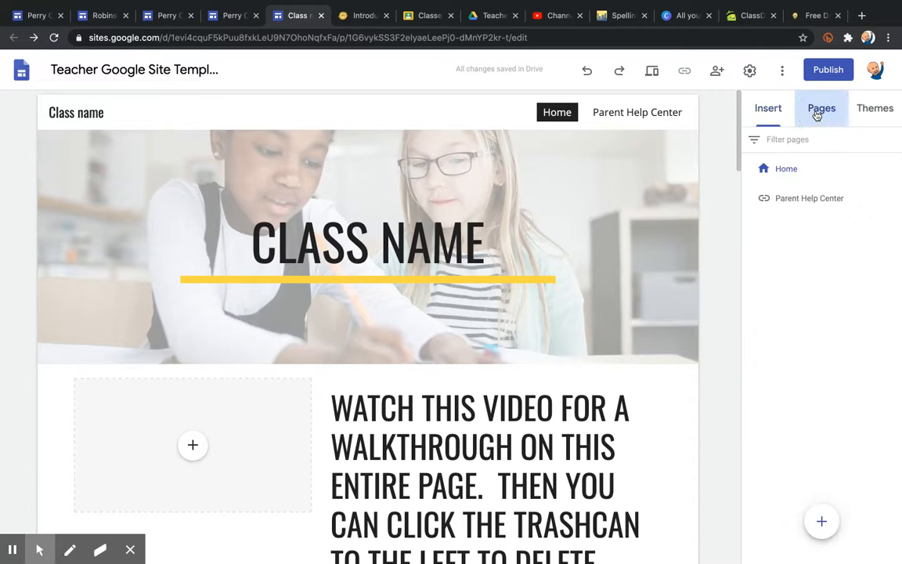
pyautogui.click(867, 116)
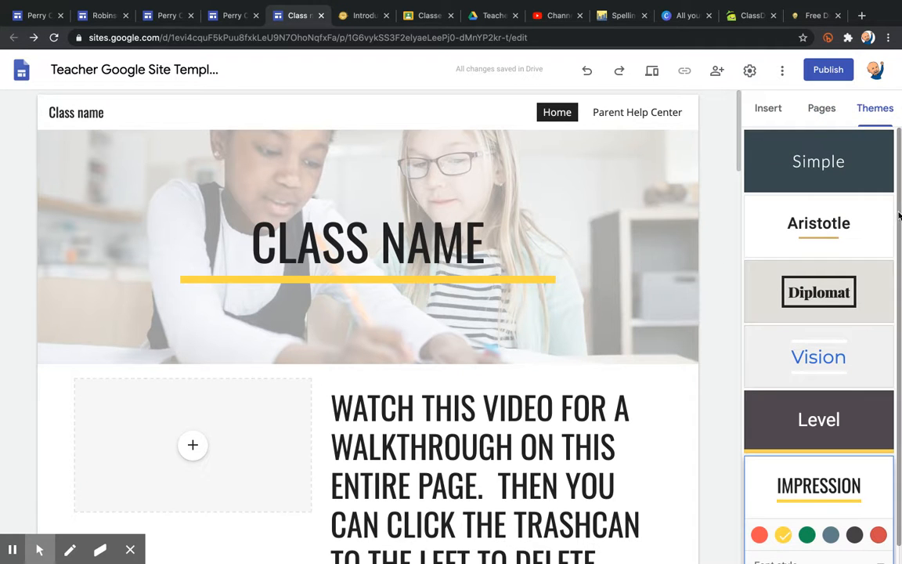
pyautogui.moveTo(900, 212); pyautogui.dragTo(898, 235)
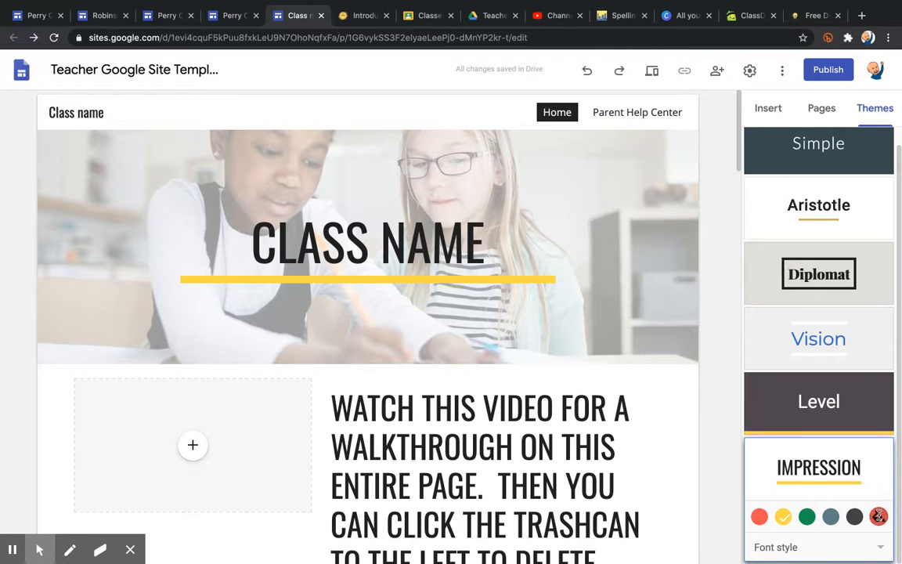
# Apply a muted pinkish custom accent colour to the Impression theme.
pyautogui.click(879, 516)
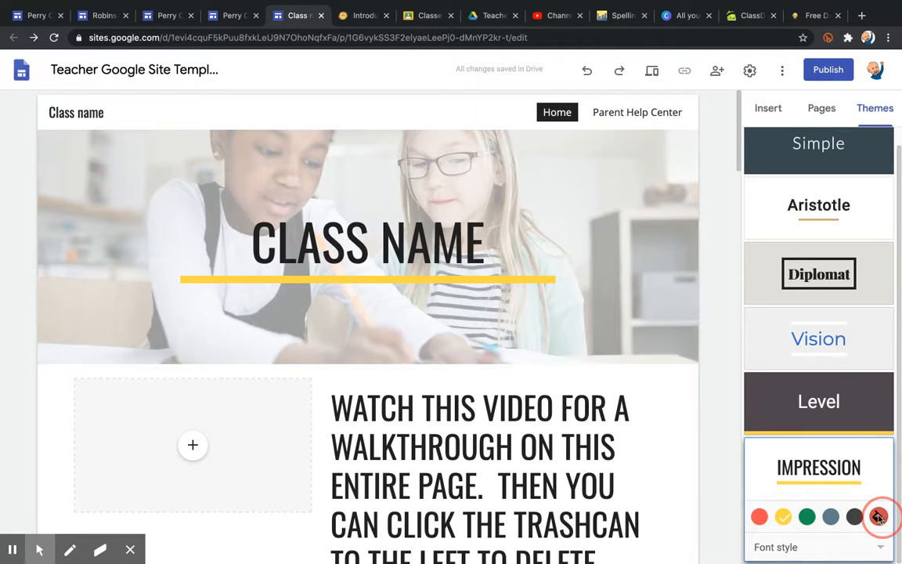
pyautogui.moveTo(841, 532); pyautogui.dragTo(764, 531)
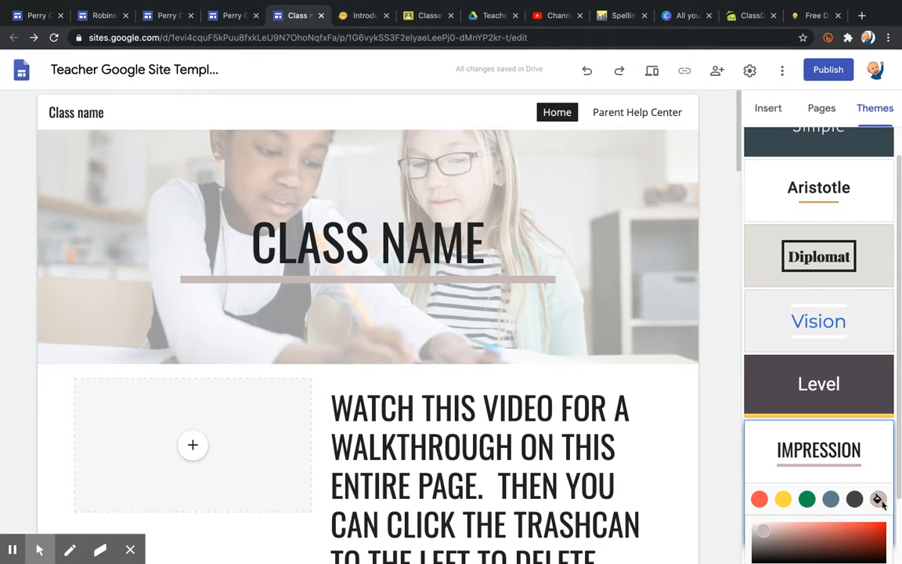
pyautogui.click(899, 486)
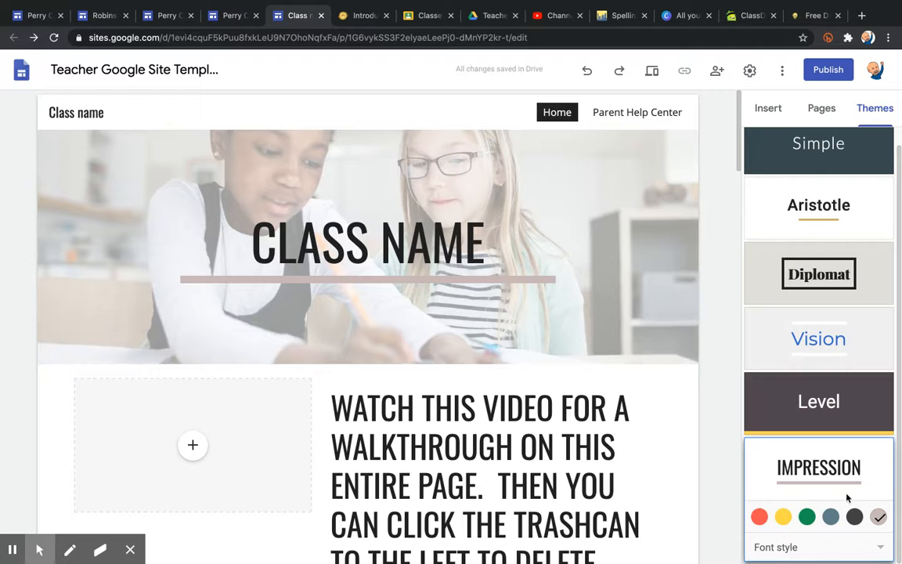
# Try green, red and yellow accents, then settle on dark grey for Impression.
pyautogui.click(806, 516)
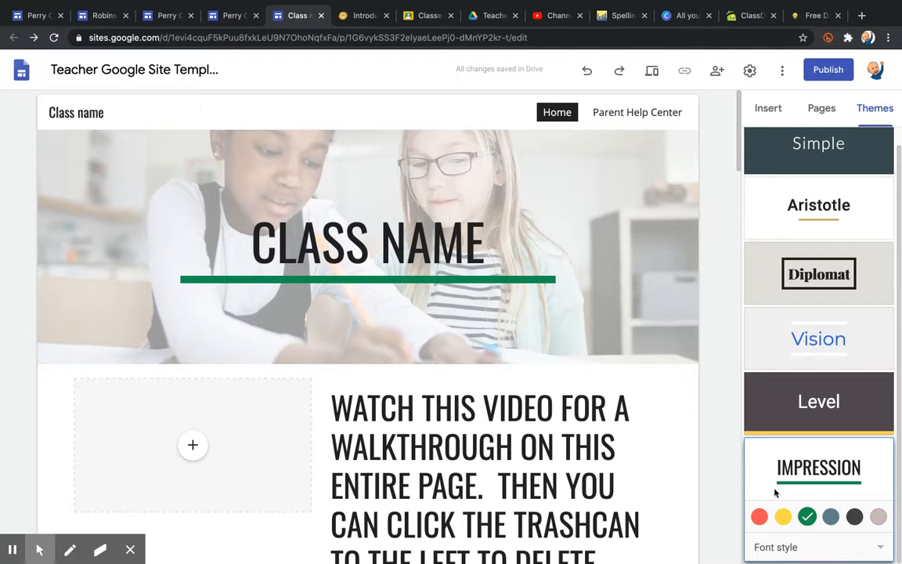
pyautogui.click(759, 517)
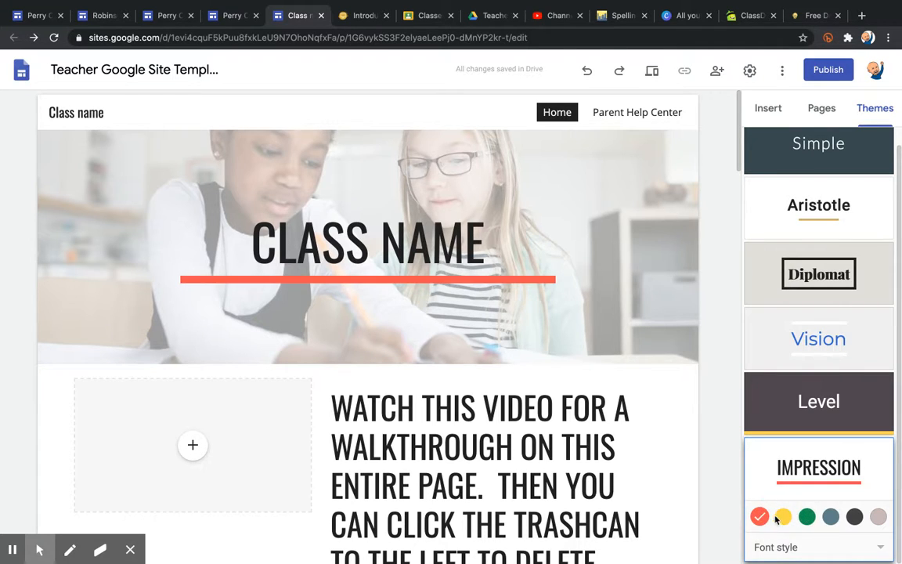
pyautogui.click(784, 517)
pyautogui.click(855, 516)
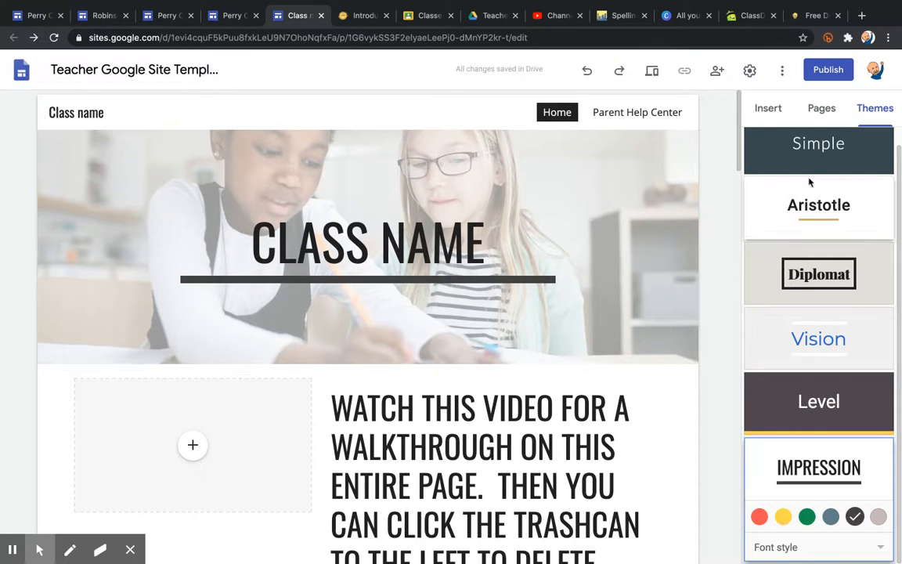
pyautogui.click(822, 110)
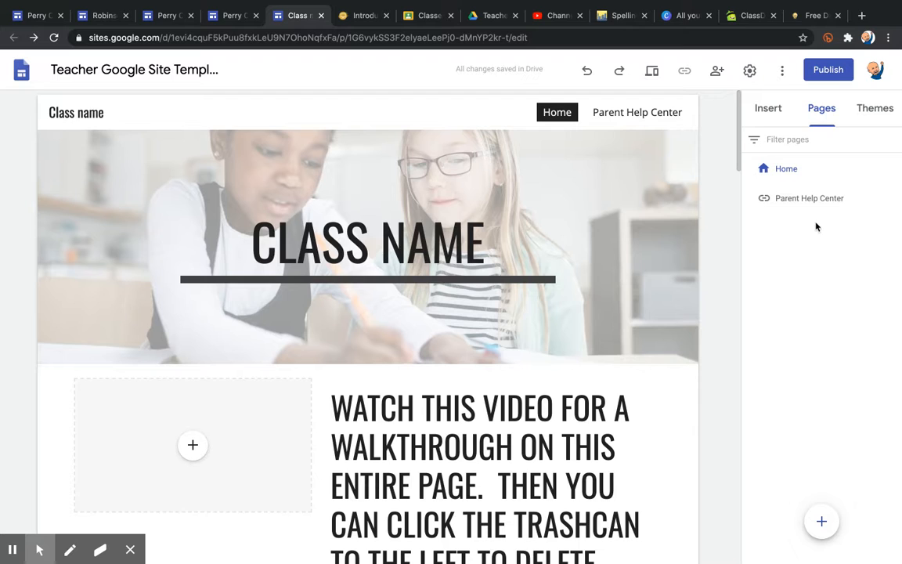
pyautogui.click(797, 202)
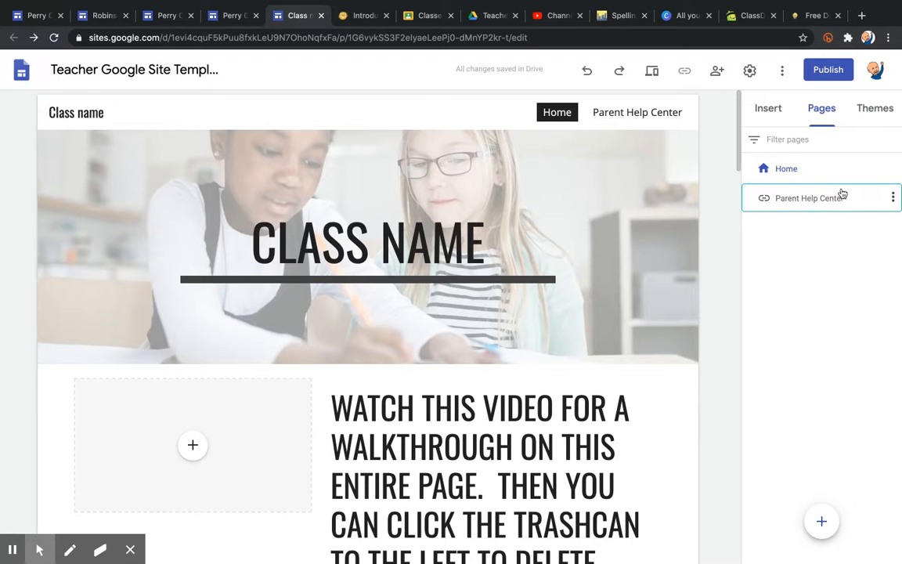
pyautogui.click(665, 116)
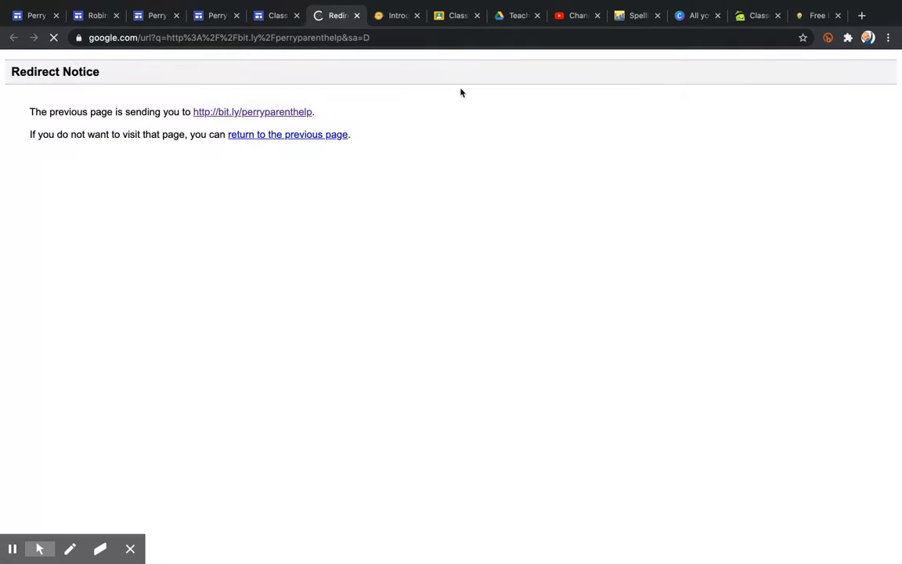
pyautogui.click(256, 114)
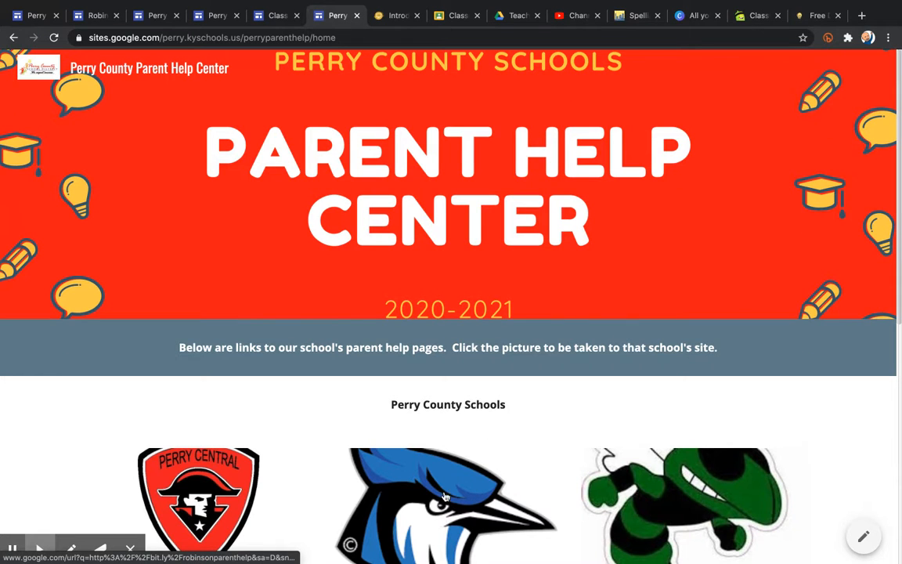
pyautogui.click(444, 496)
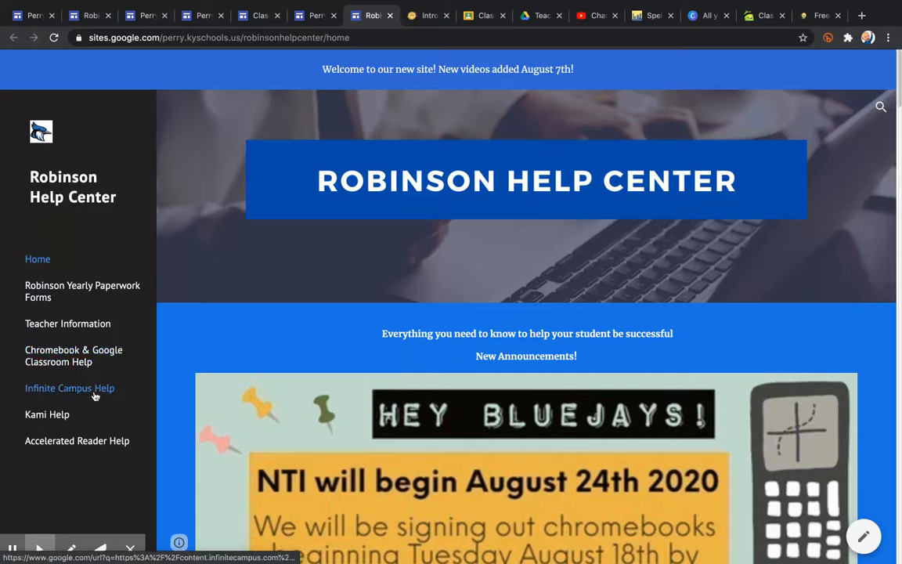
pyautogui.moveTo(365, 3)
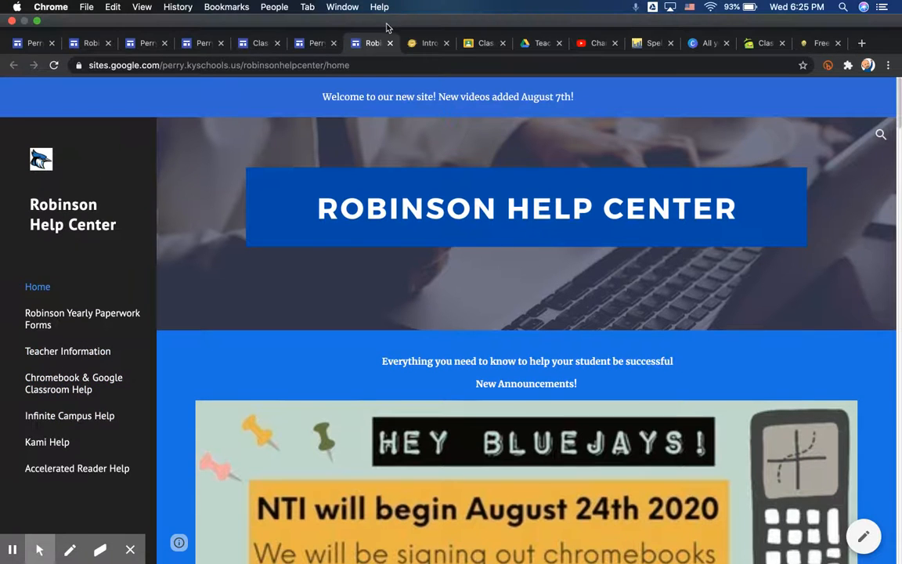
pyautogui.click(390, 44)
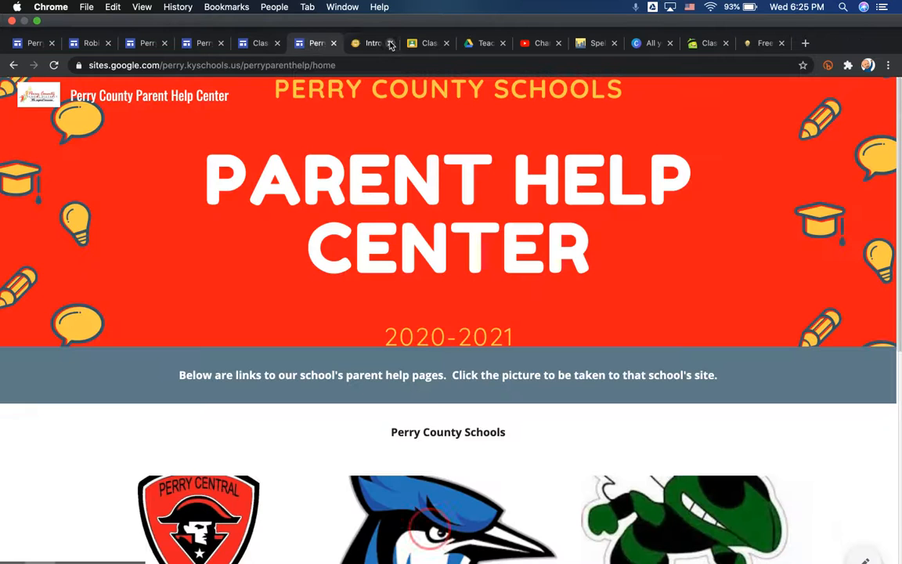
pyautogui.click(334, 43)
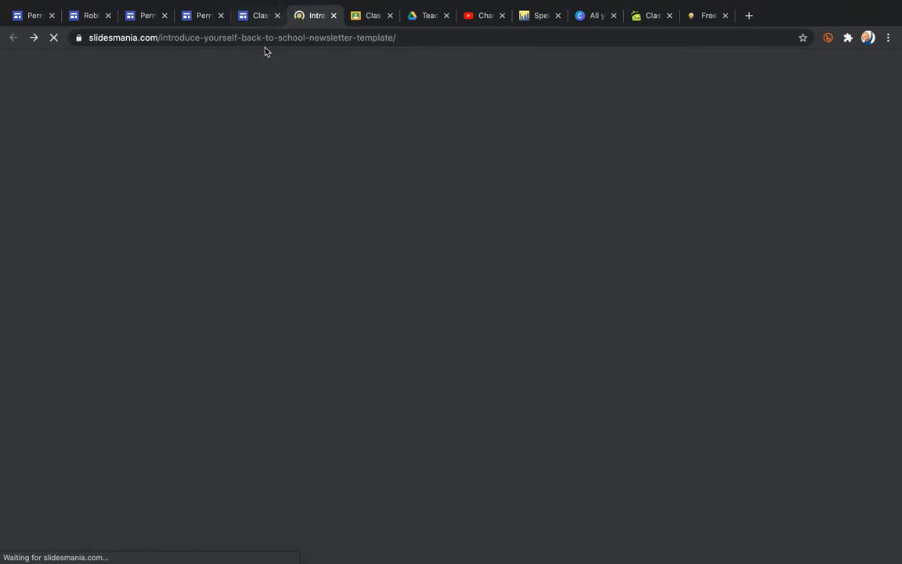
pyautogui.click(261, 23)
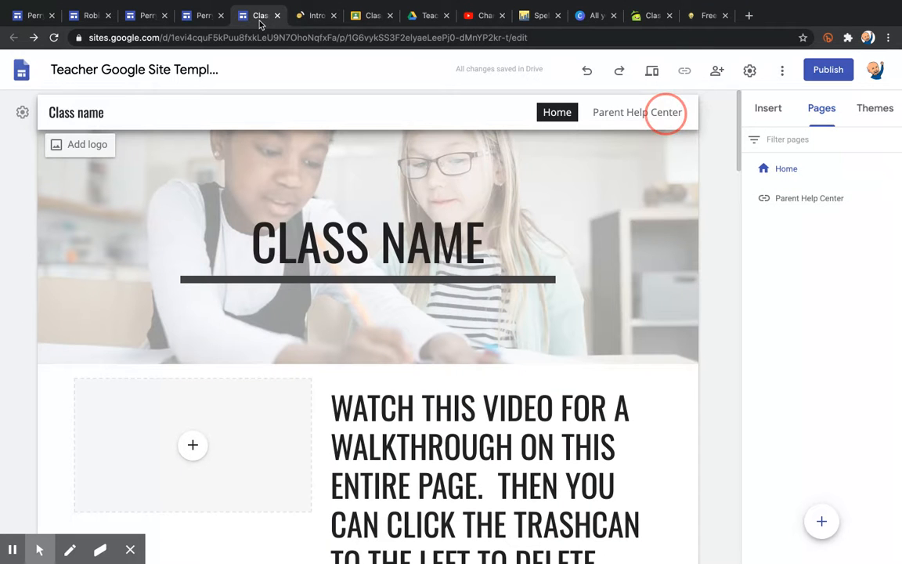
# Add an empty text box section, then delete it again.
pyautogui.click(768, 109)
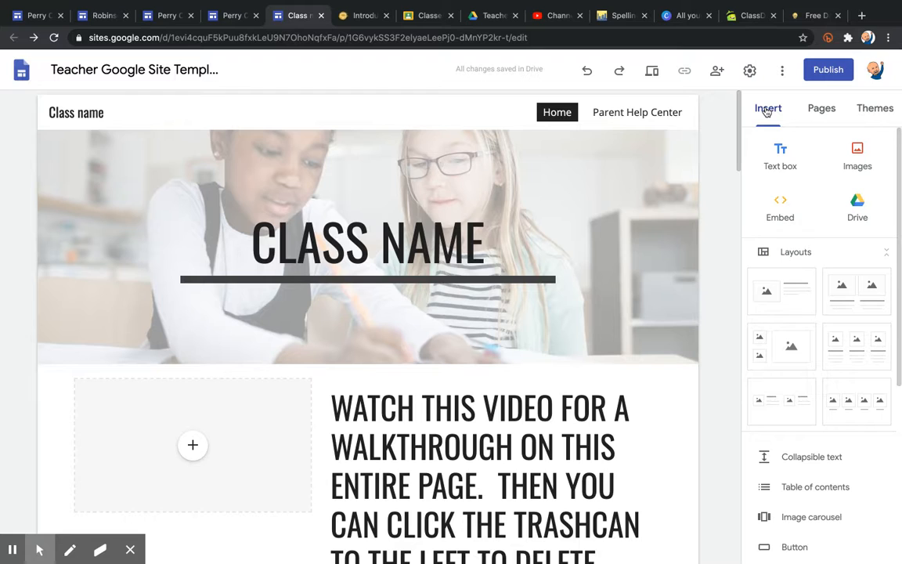
pyautogui.click(783, 155)
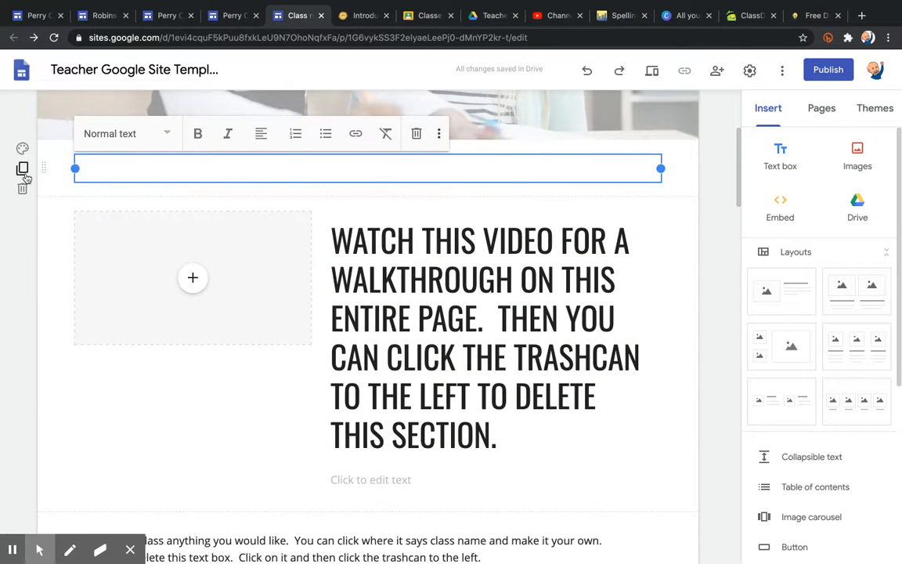
pyautogui.click(23, 188)
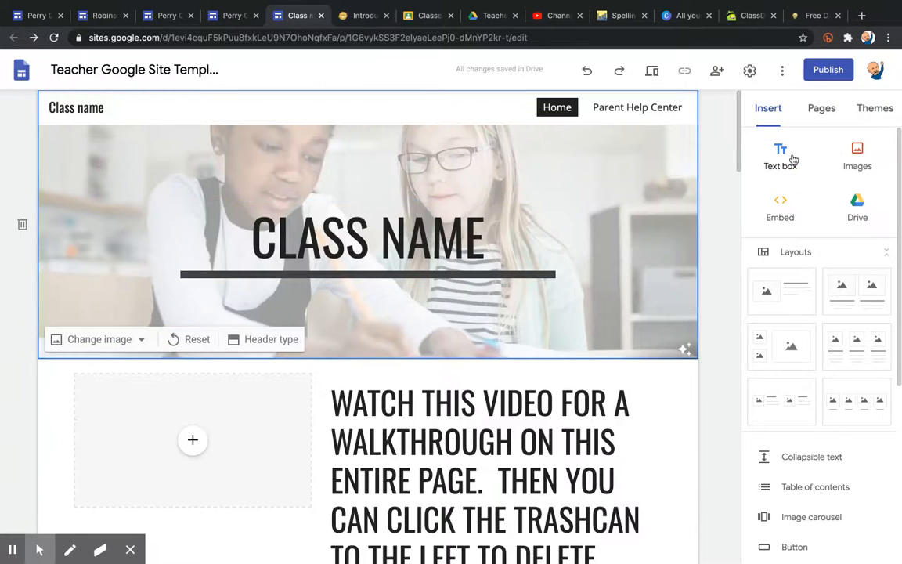
# Bring up the image picker with Google Image Search, then close it without inserting an image.
pyautogui.click(859, 158)
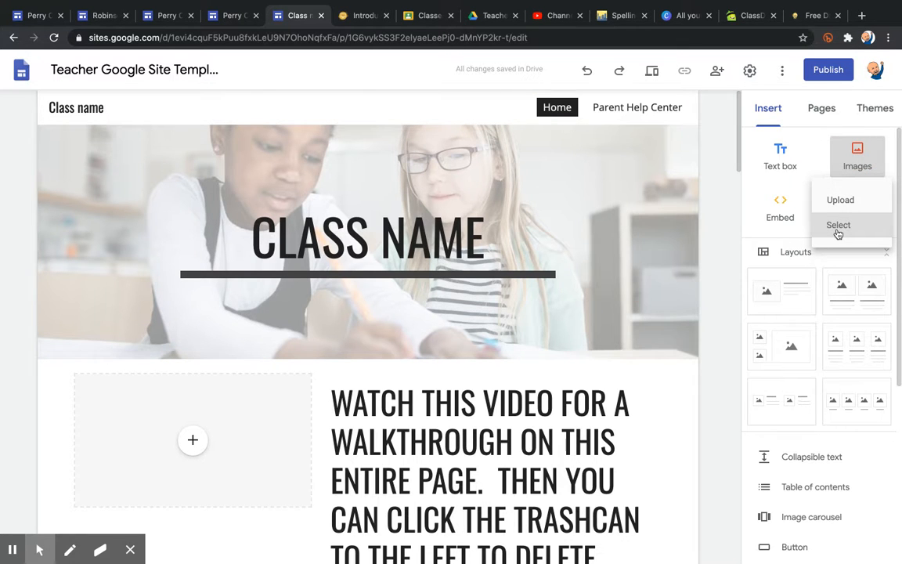
pyautogui.click(838, 228)
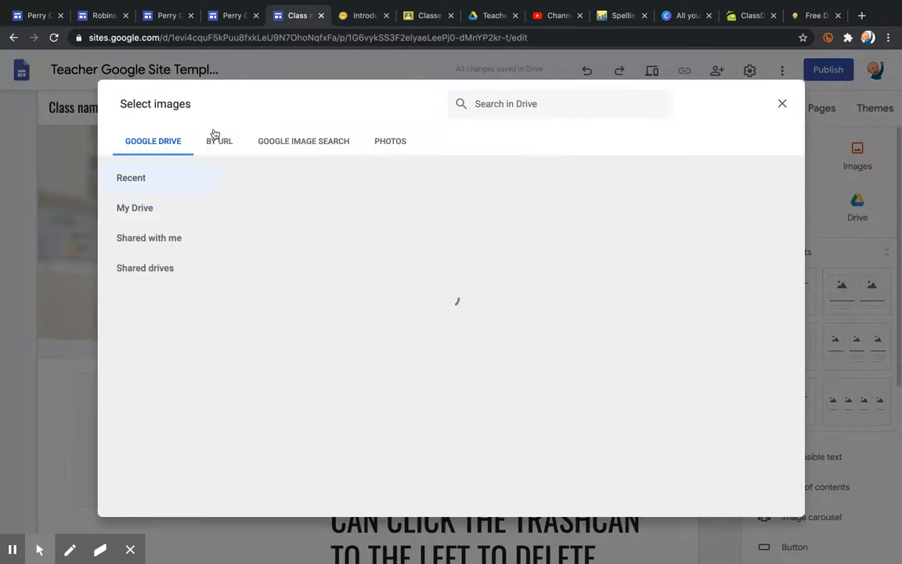
pyautogui.click(299, 145)
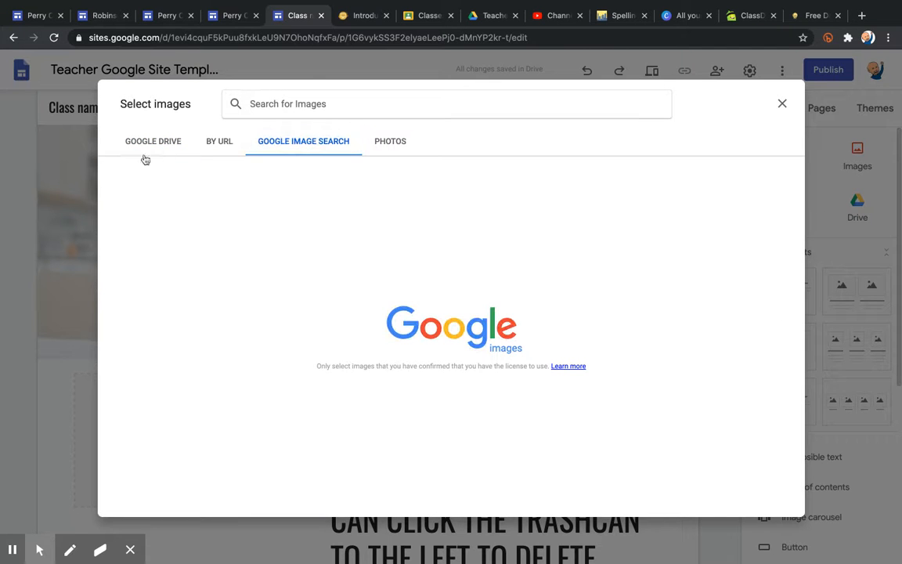
pyautogui.click(783, 104)
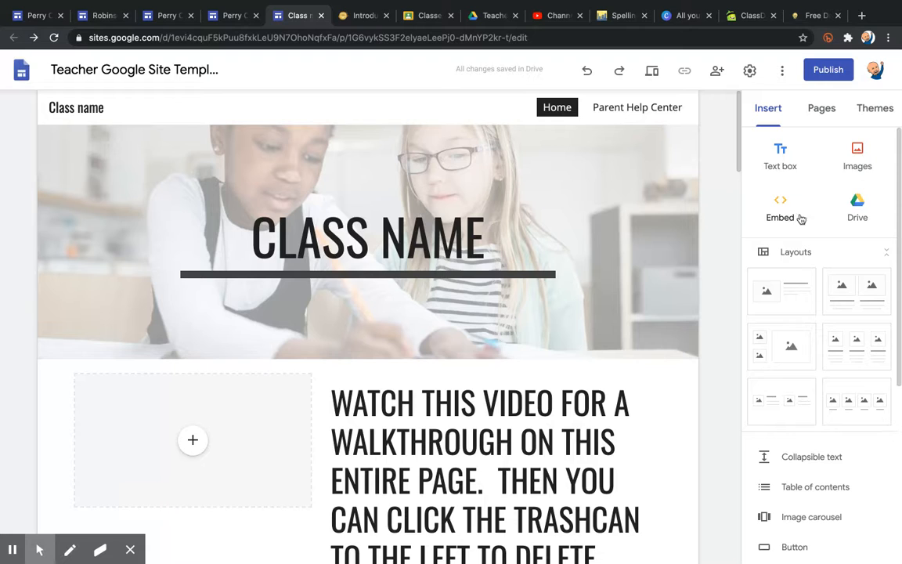
pyautogui.click(859, 205)
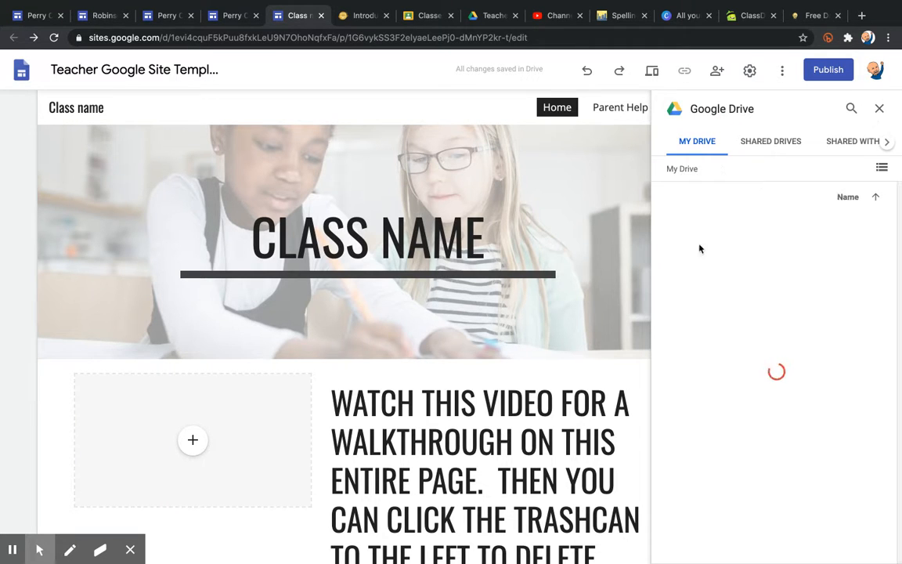
pyautogui.click(880, 110)
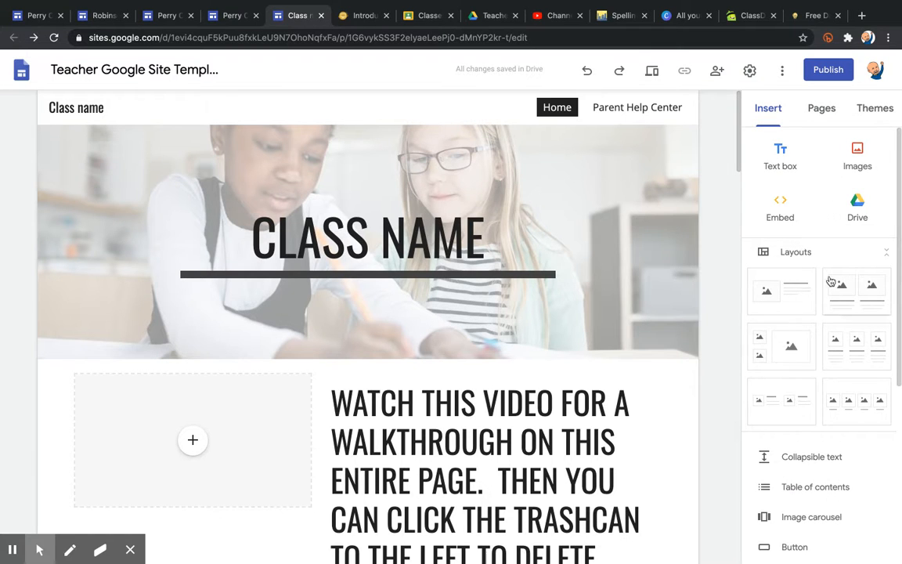
pyautogui.click(854, 289)
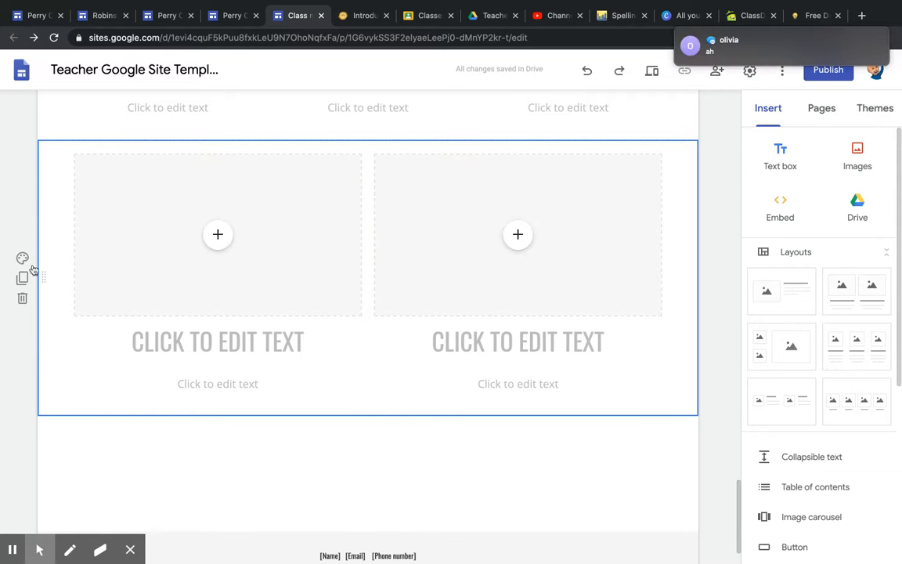
pyautogui.moveTo(871, 43)
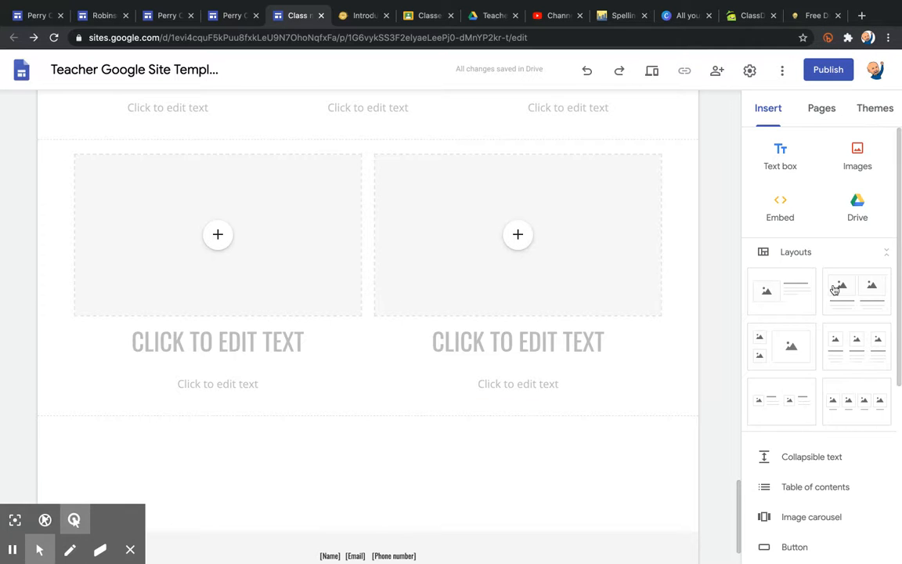
pyautogui.click(22, 297)
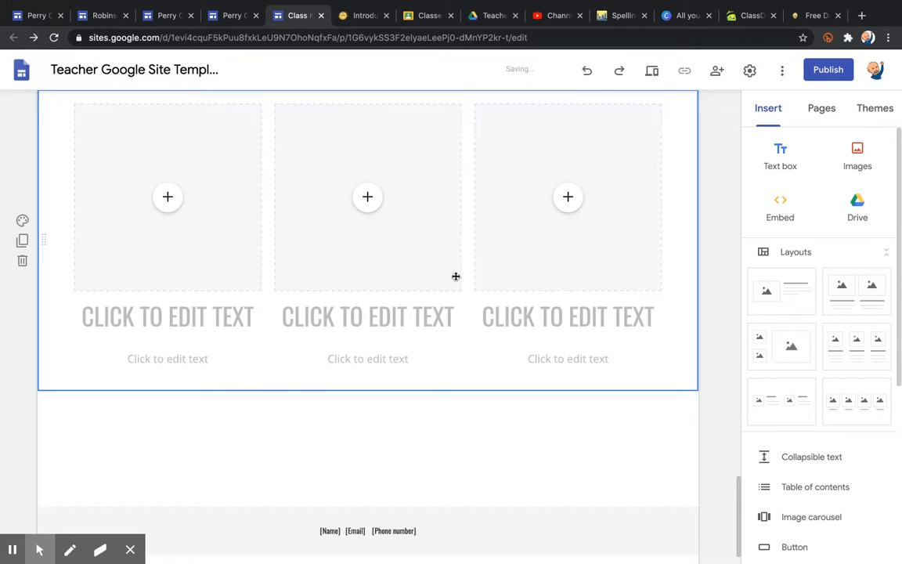
pyautogui.moveTo(898, 317); pyautogui.dragTo(899, 458)
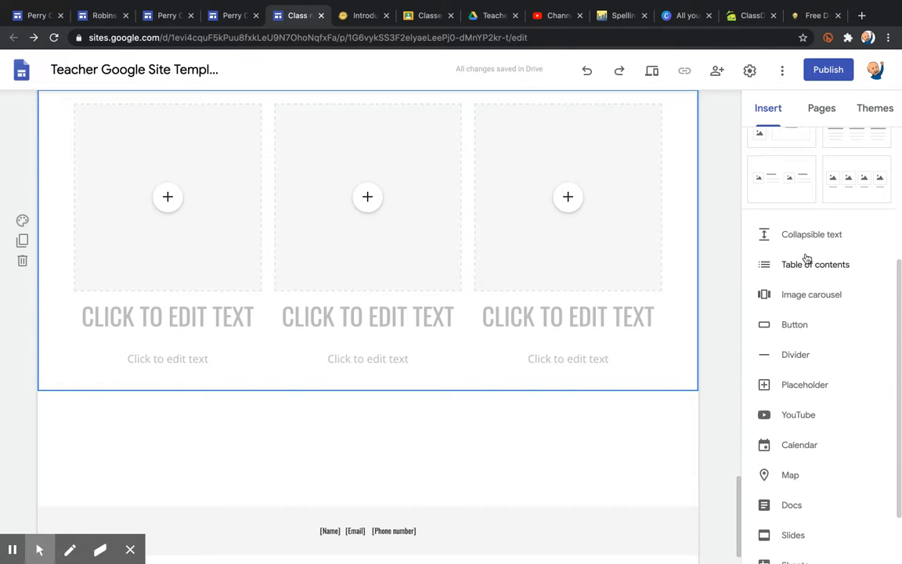
pyautogui.click(784, 331)
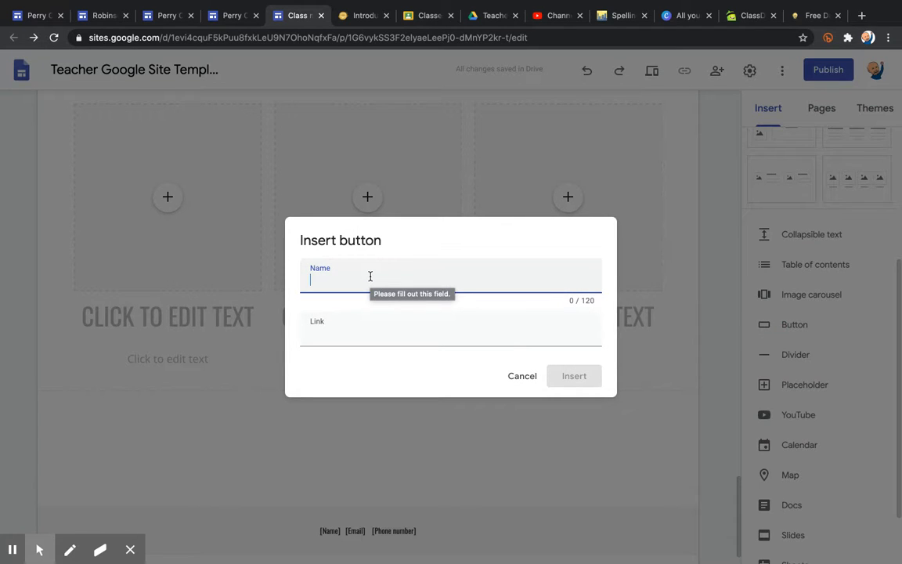
pyautogui.write('T4e')
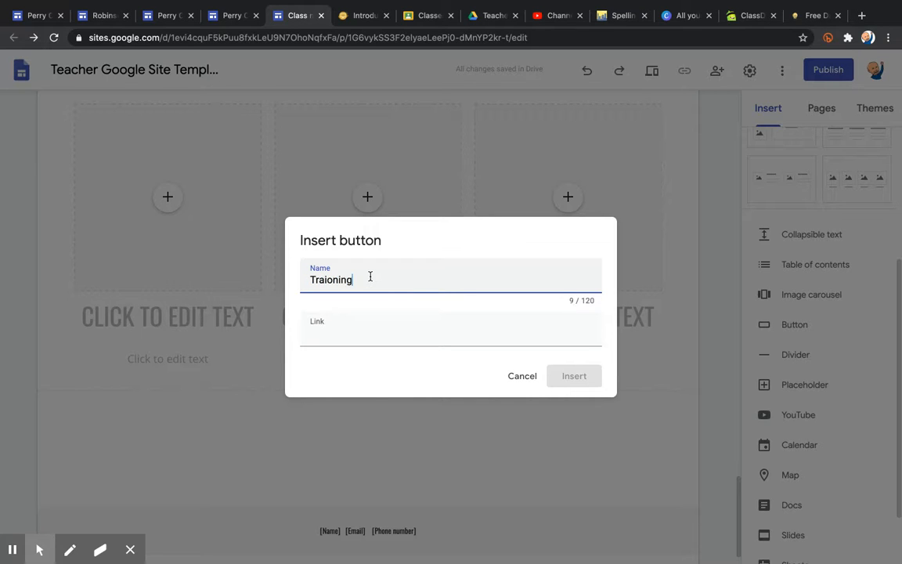
pyautogui.write('iing')
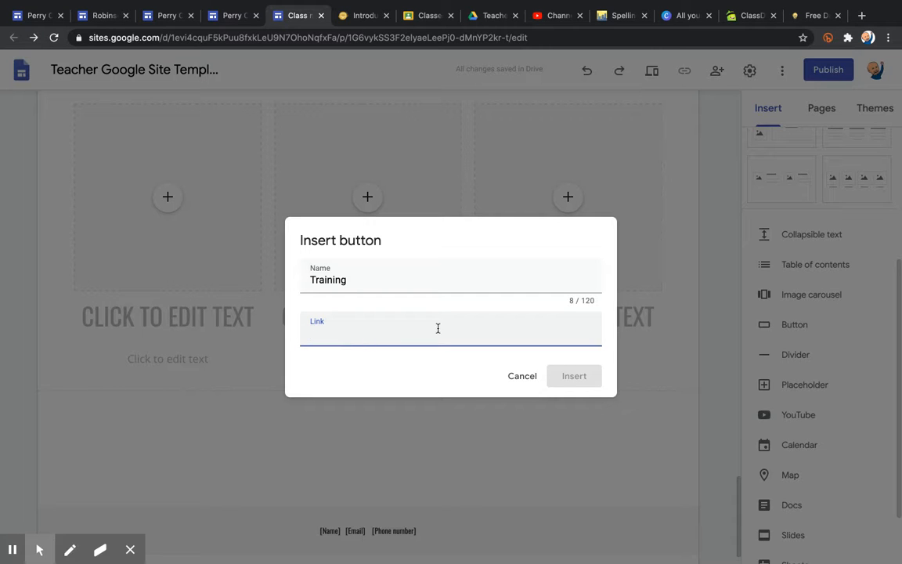
pyautogui.click(519, 377)
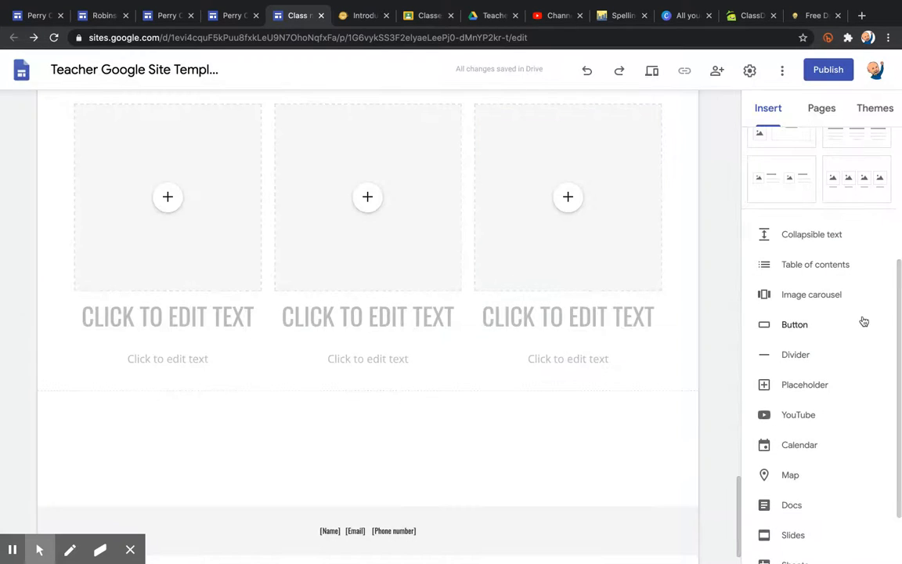
pyautogui.moveTo(897, 322); pyautogui.dragTo(894, 96)
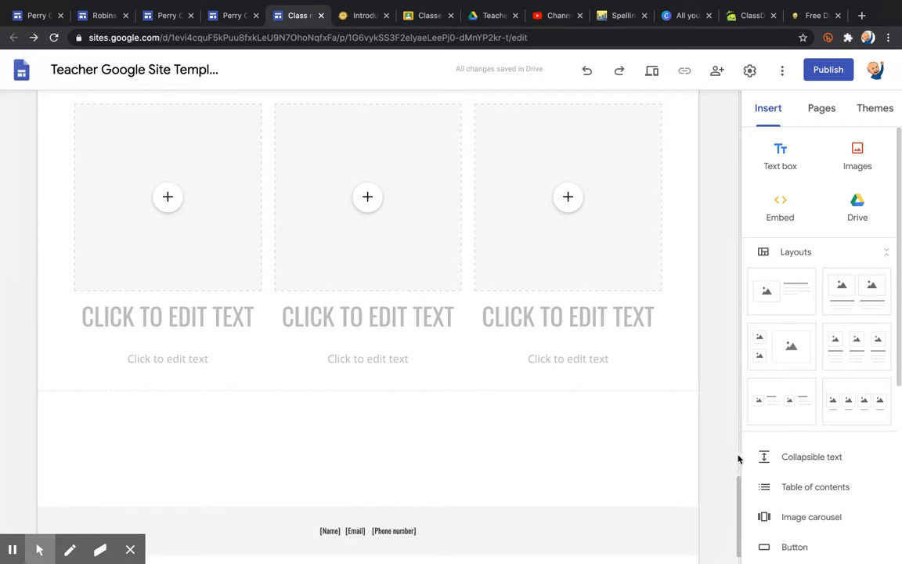
# Replace the CLASS NAME banner title with the teacher's class name in capitals.
pyautogui.click(730, 491)
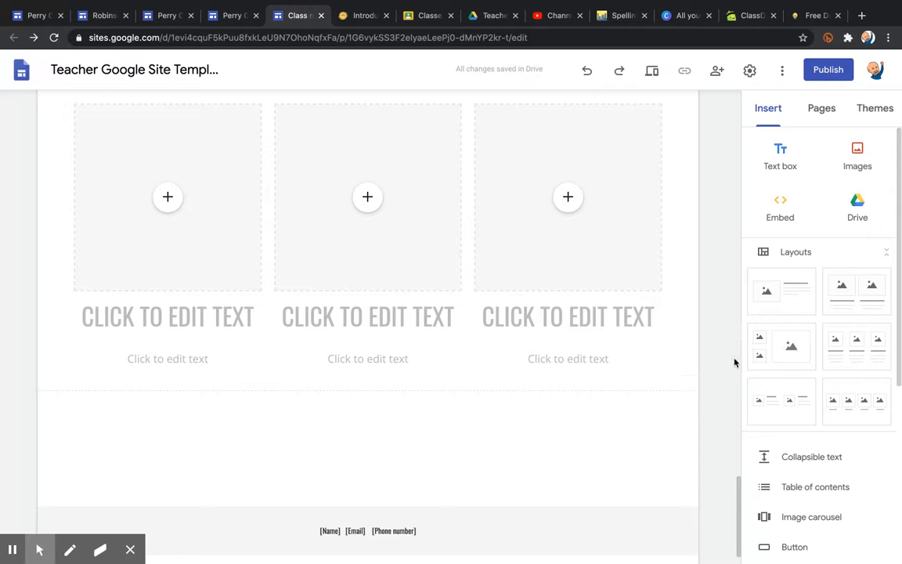
pyautogui.moveTo(739, 491); pyautogui.dragTo(768, 75)
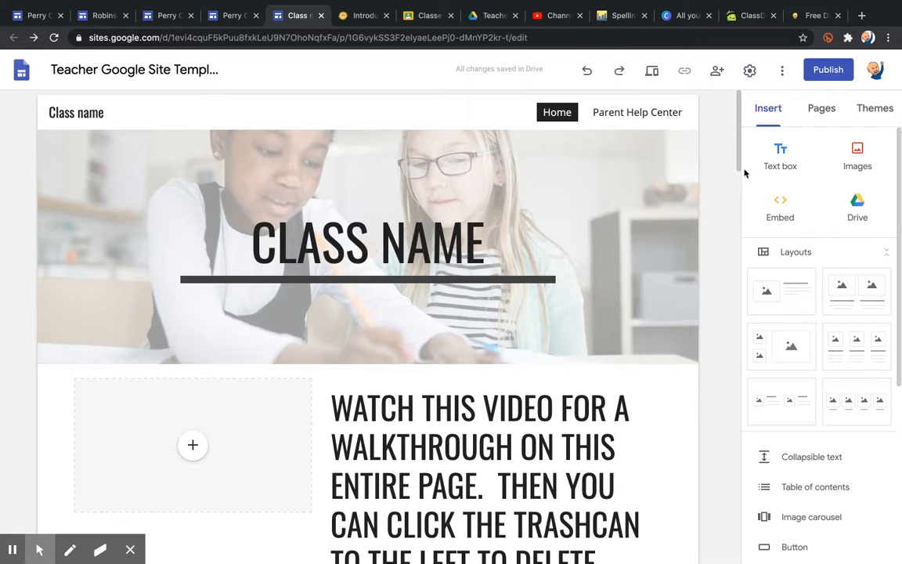
pyautogui.click(382, 260)
pyautogui.doubleClick(397, 248)
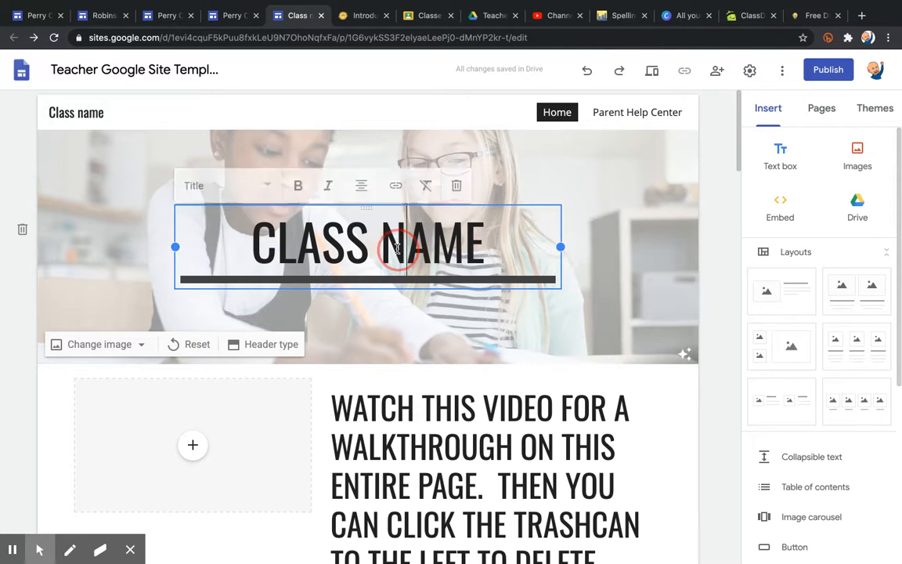
pyautogui.tripleClick(397, 248)
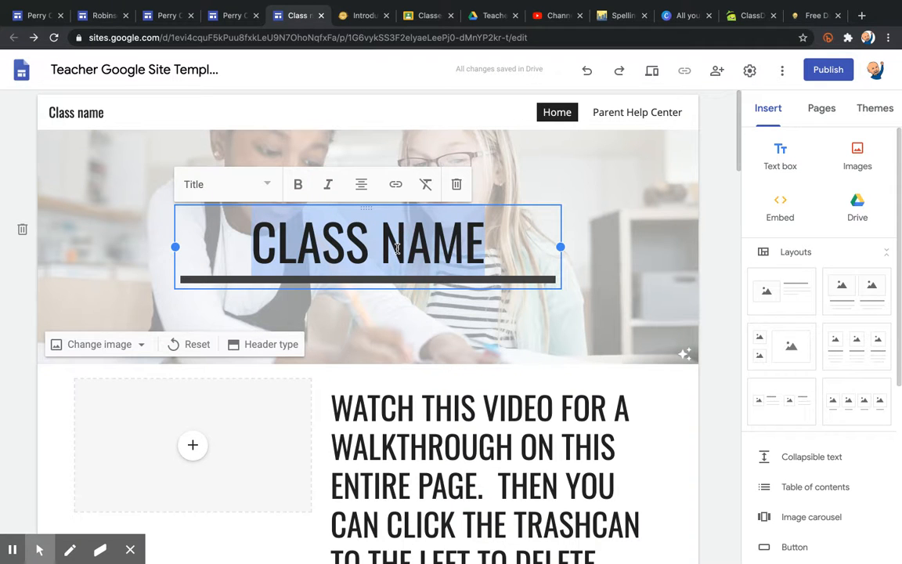
pyautogui.write('MR')
pyautogui.press('BackSpace')
pyautogui.write('R.COMBS')
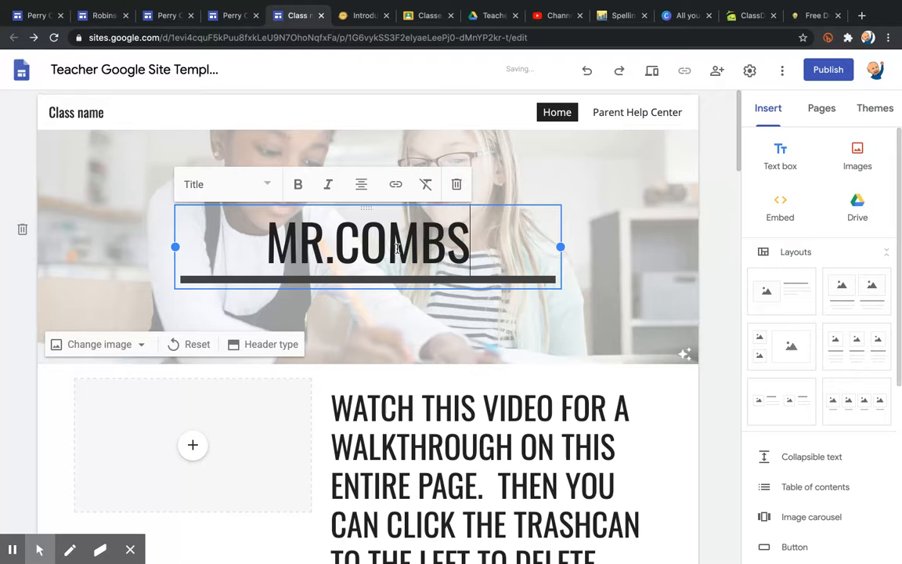
pyautogui.write("' NCL")
pyautogui.press('BackSpace')
pyautogui.press('BackSpace')
pyautogui.press('BackSpace')
pyautogui.write('CL;A')
pyautogui.press('BackSpace')
pyautogui.press('BackSpace')
pyautogui.write('A')
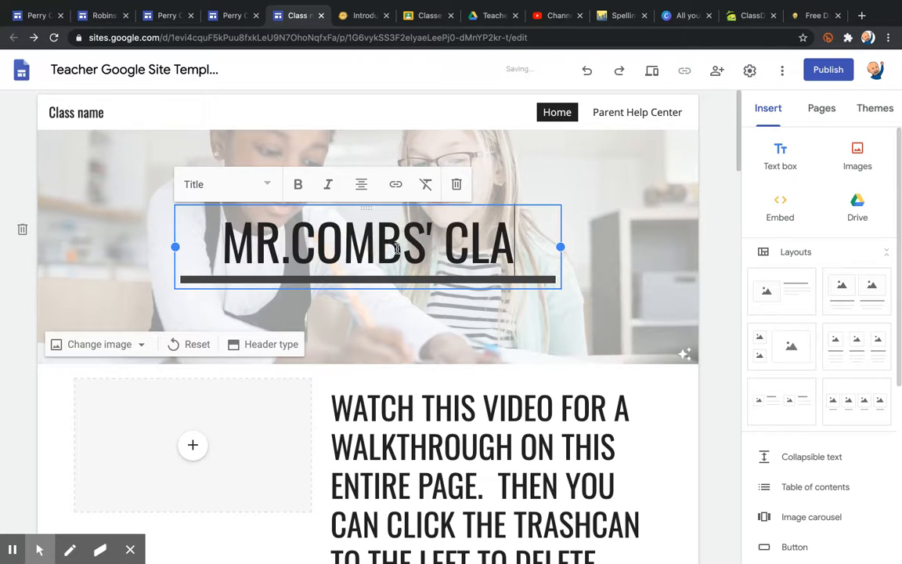
pyautogui.write('SS')
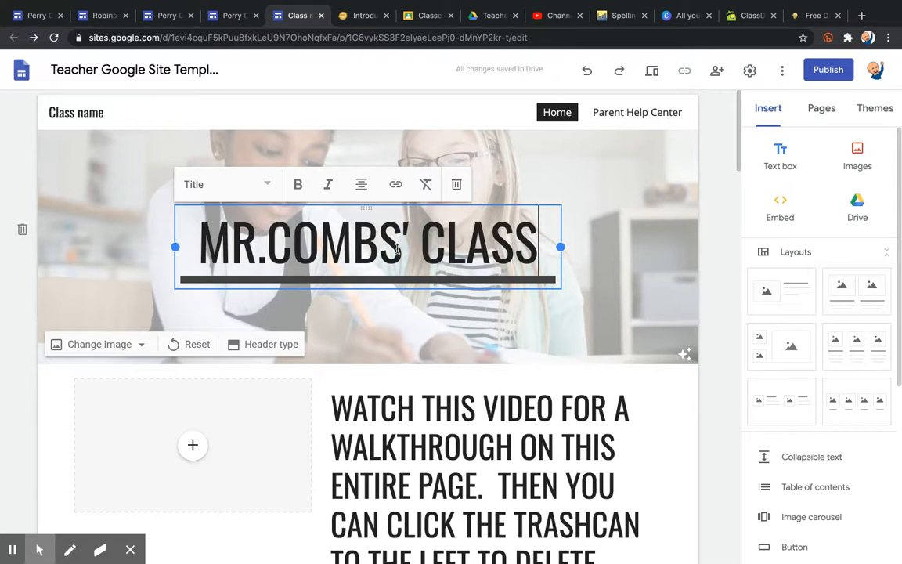
# Rename the small top-left site name to the teacher's class name.
pyautogui.click(91, 115)
pyautogui.tripleClick(102, 113)
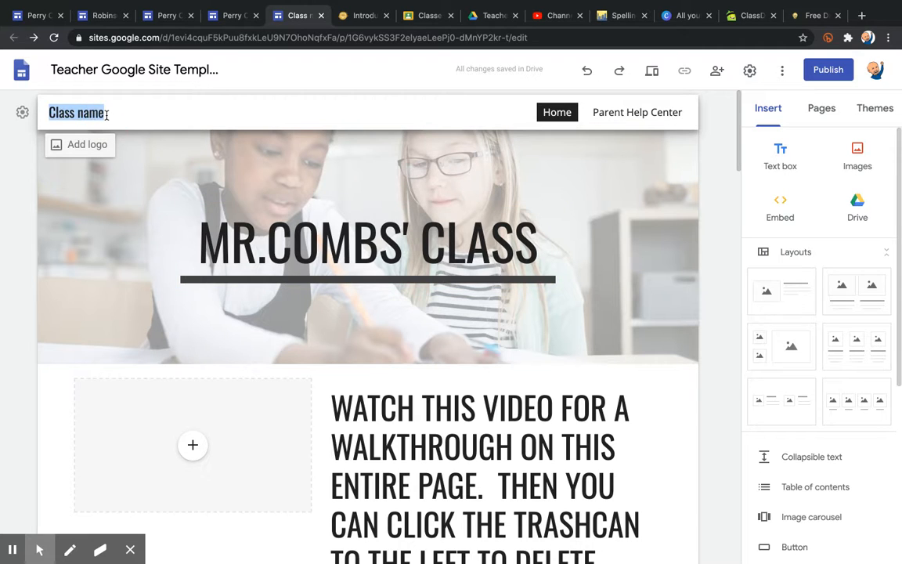
pyautogui.write('Mr. Combs')
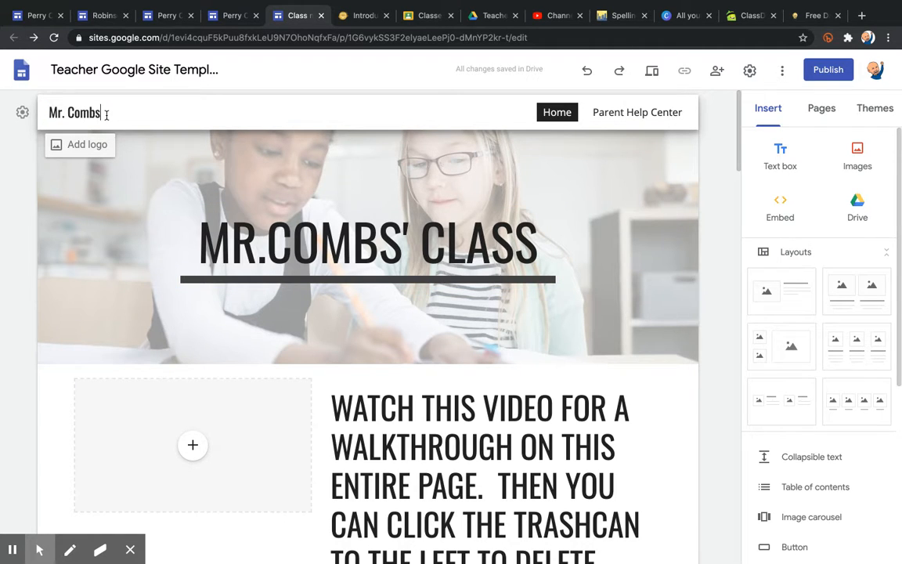
pyautogui.write("' Class")
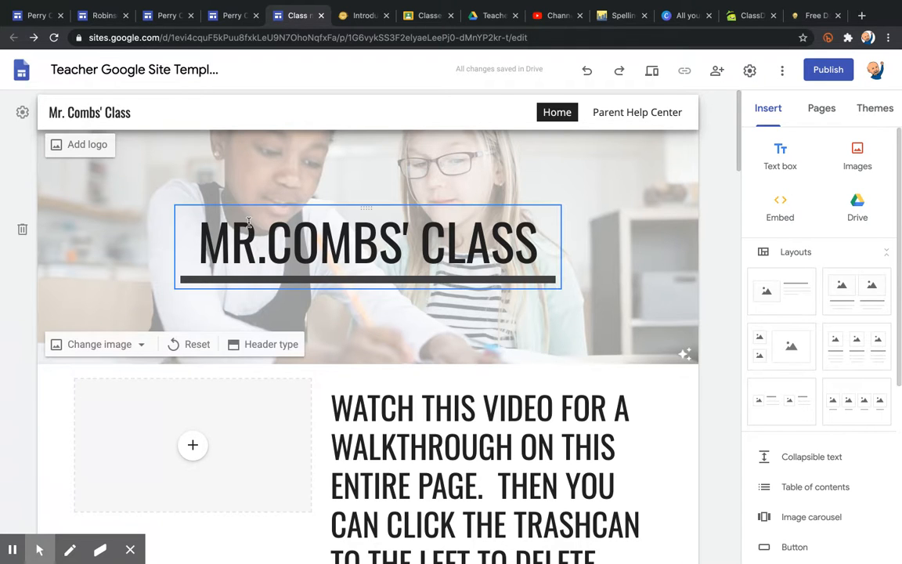
pyautogui.click(258, 243)
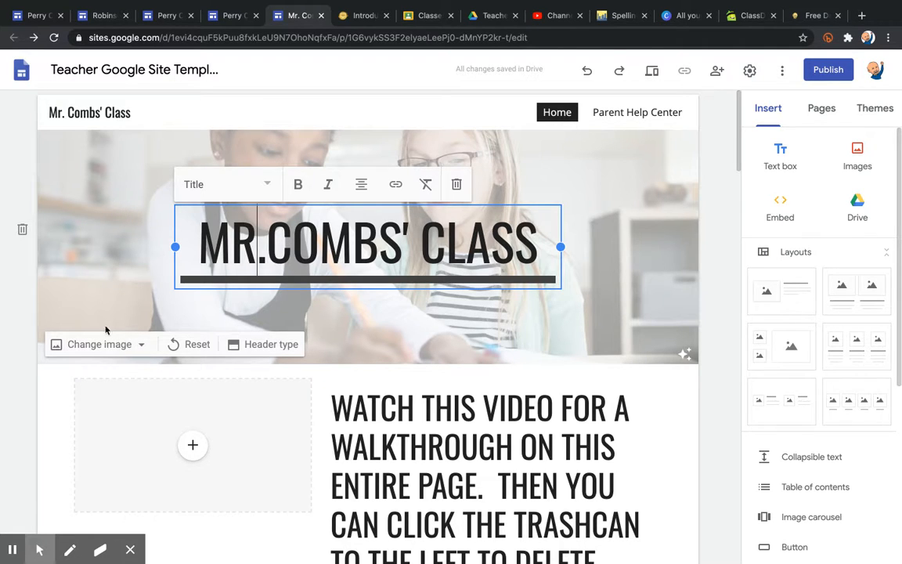
# Upload the chalkboard card image as the banner, then preview the home page.
pyautogui.click(107, 350)
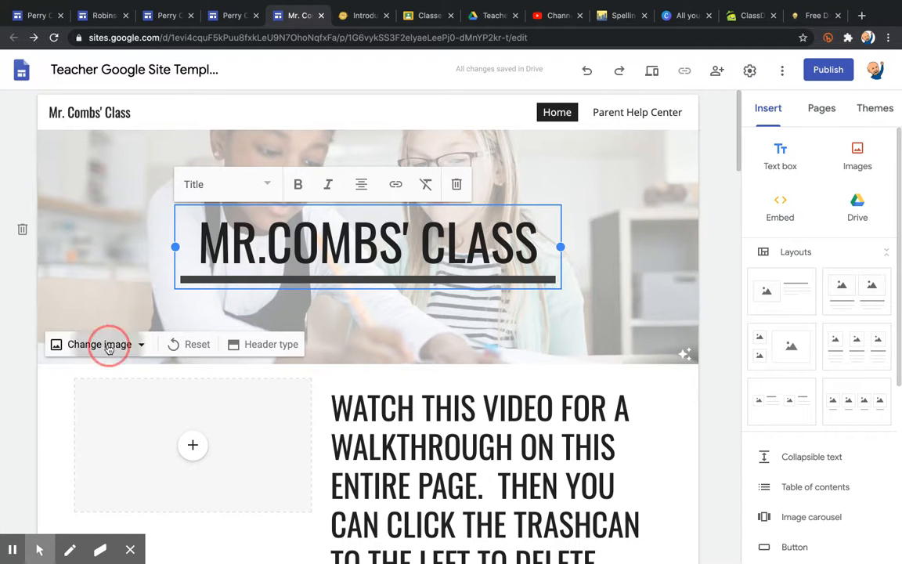
pyautogui.click(78, 251)
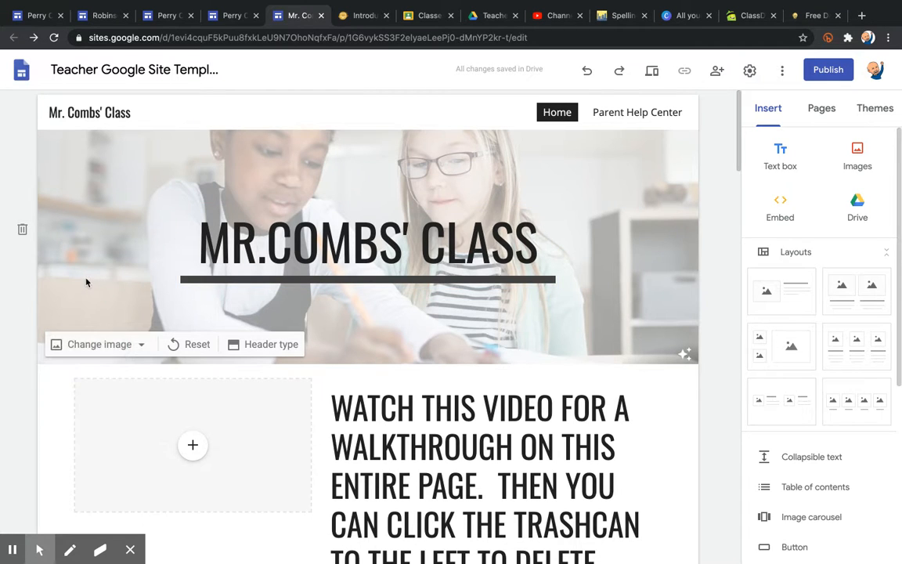
pyautogui.click(109, 348)
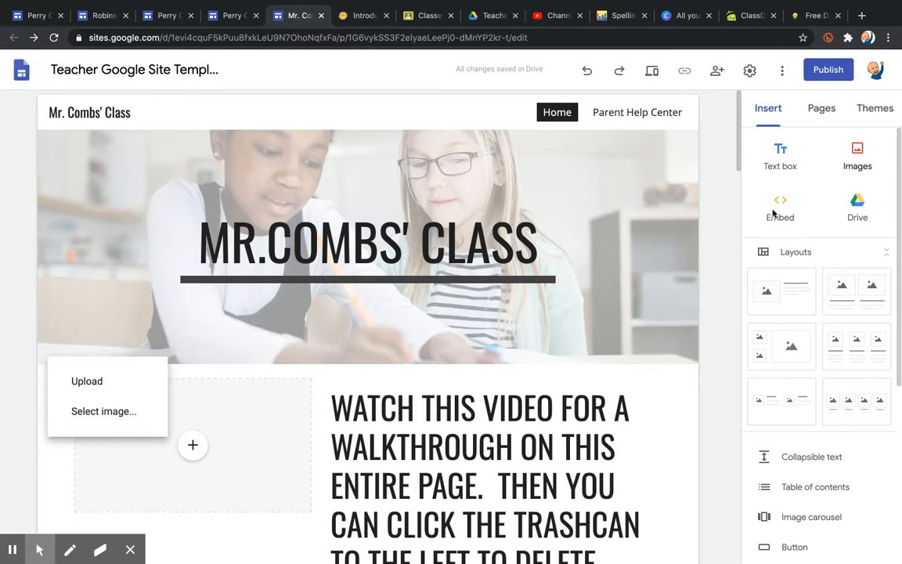
pyautogui.click(99, 382)
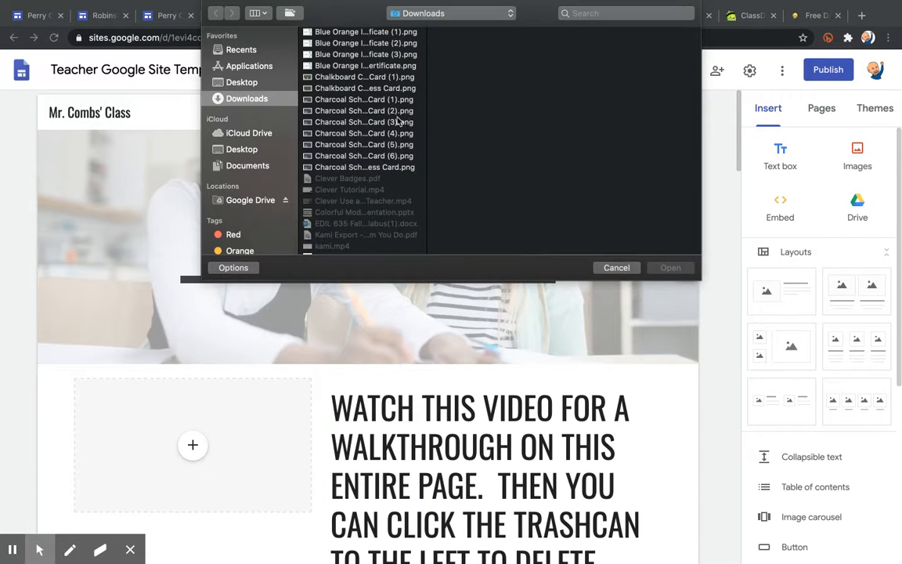
pyautogui.doubleClick(337, 79)
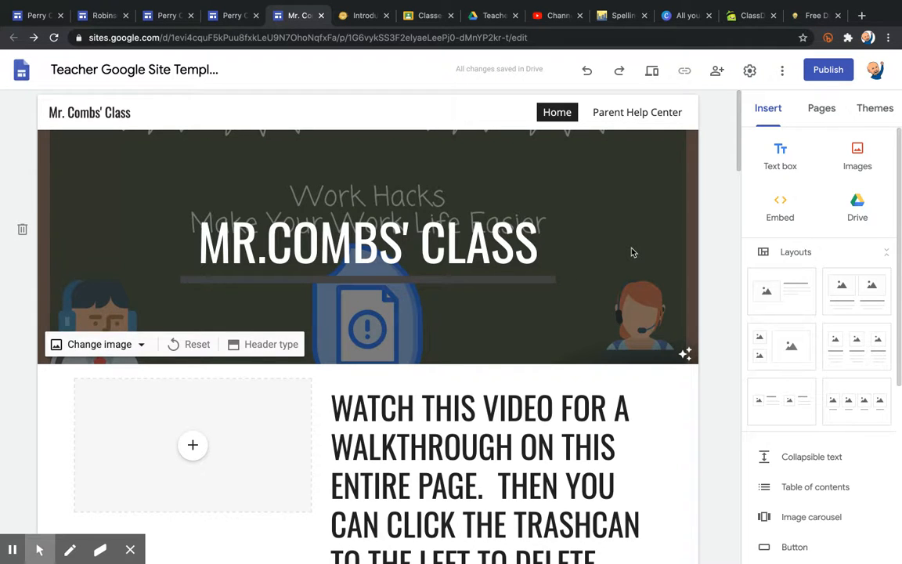
pyautogui.click(651, 72)
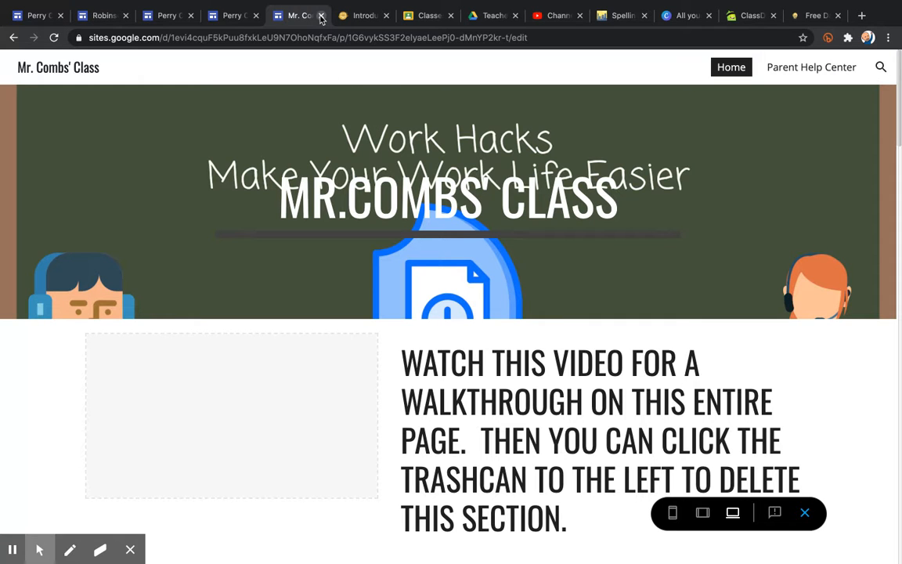
# Close the preview and reopen Teacher Google Site Template from its Drive folder.
pyautogui.click(321, 16)
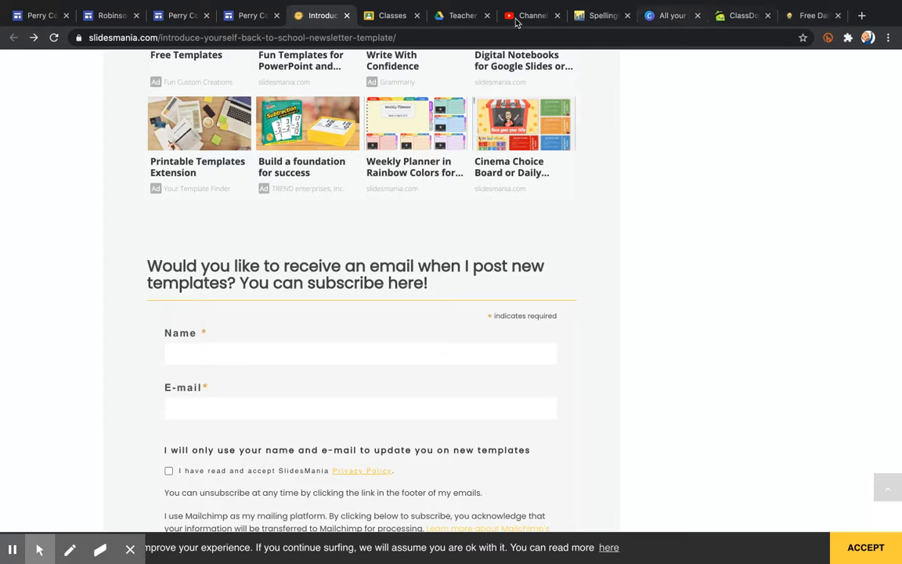
pyautogui.click(459, 16)
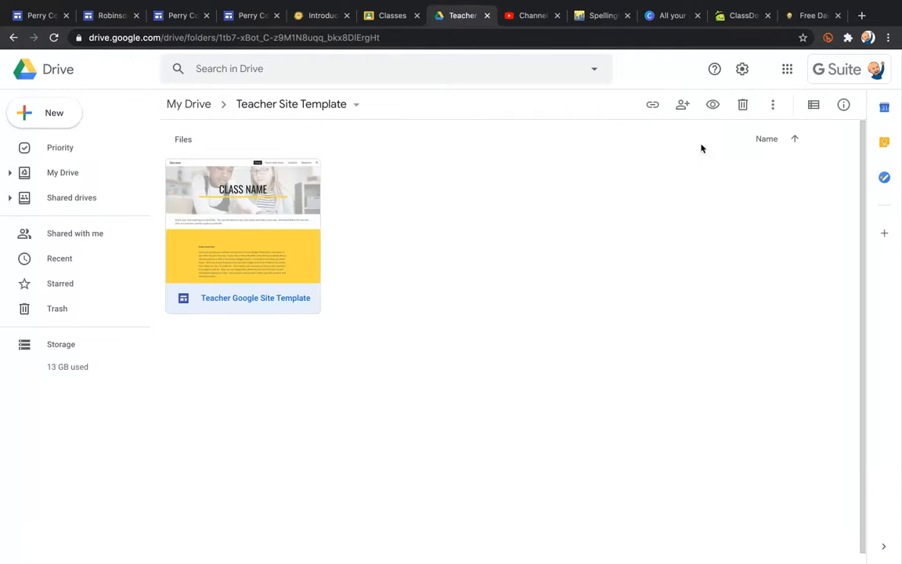
pyautogui.doubleClick(202, 240)
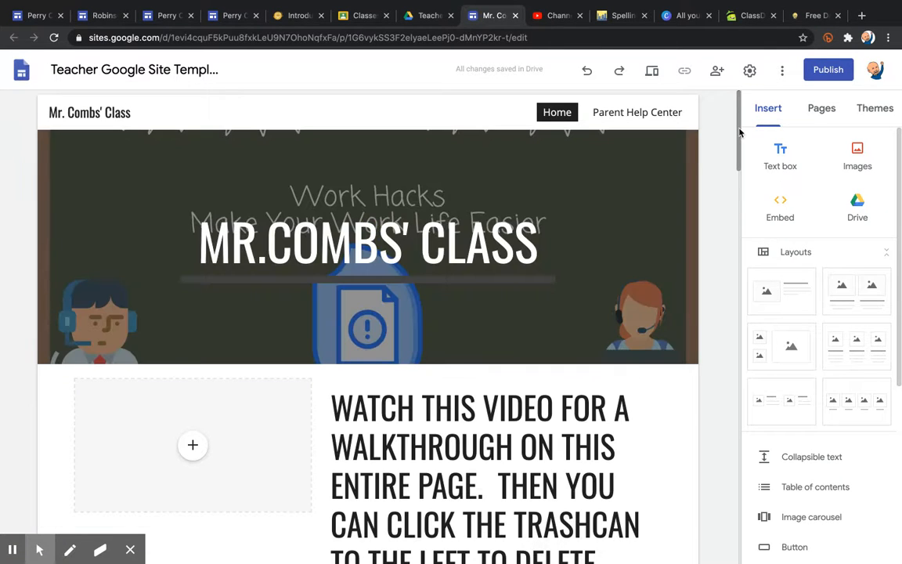
# Delete the video walkthrough section, then undo to restore it.
pyautogui.moveTo(740, 133); pyautogui.dragTo(741, 175)
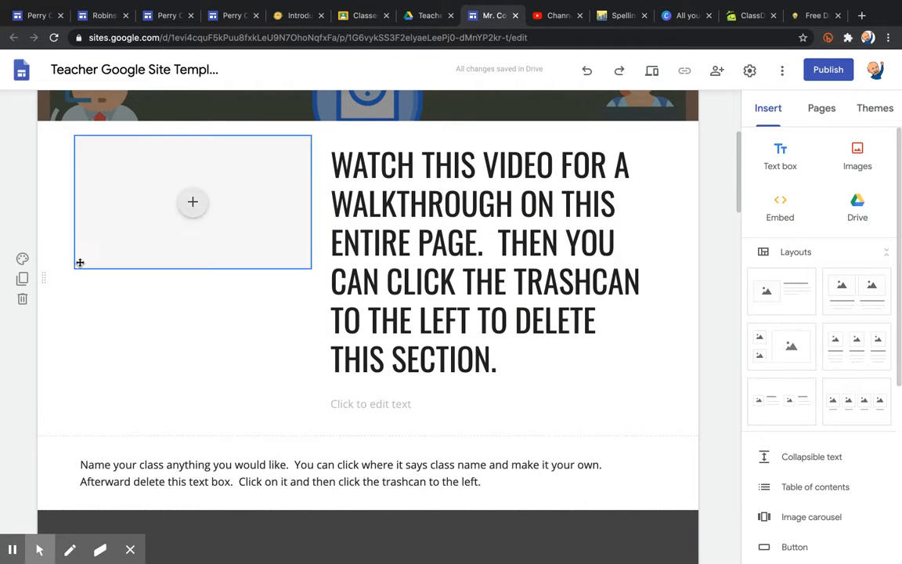
pyautogui.click(23, 300)
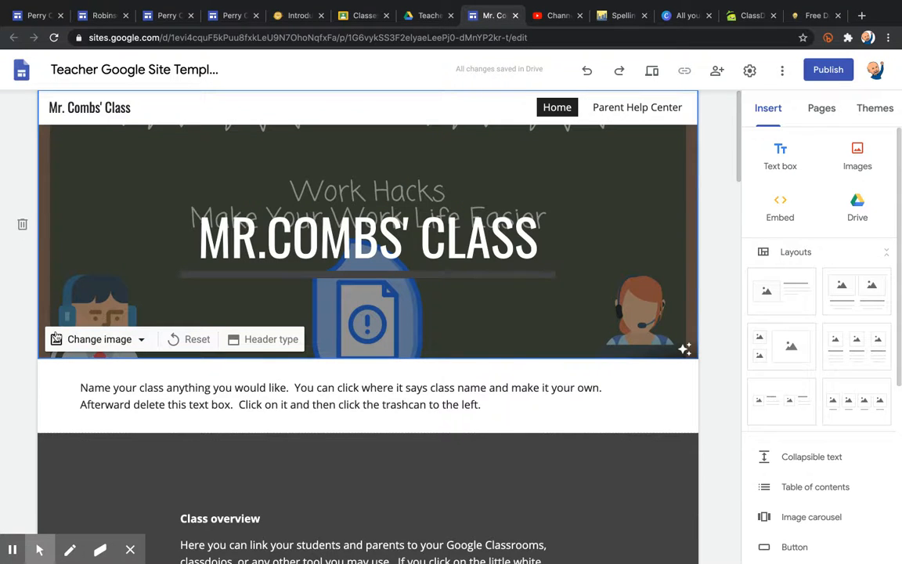
pyautogui.hotkey('ctrl', 'z')
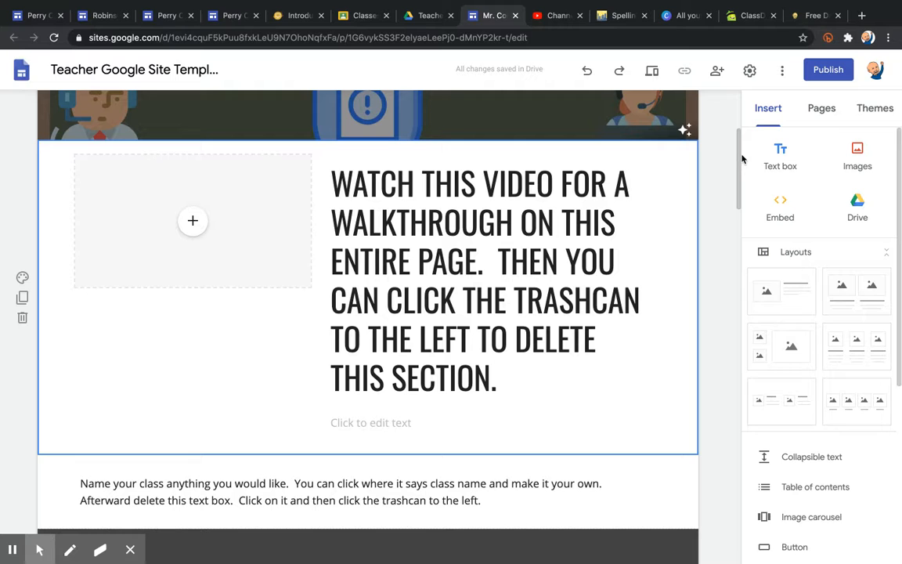
# Delete the 'Name your class anything you would like' instruction text box.
pyautogui.moveTo(741, 159); pyautogui.dragTo(750, 212)
pyautogui.click(294, 195)
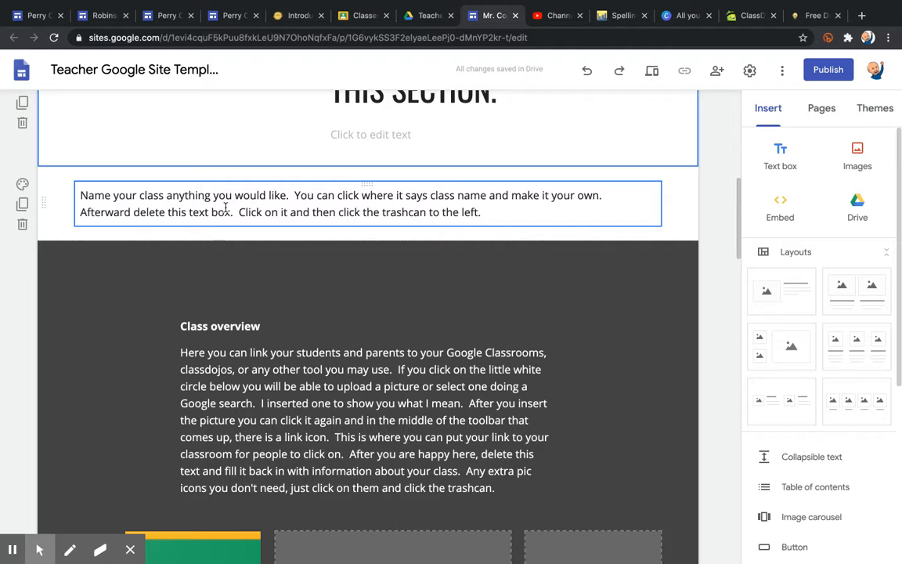
pyautogui.click(23, 226)
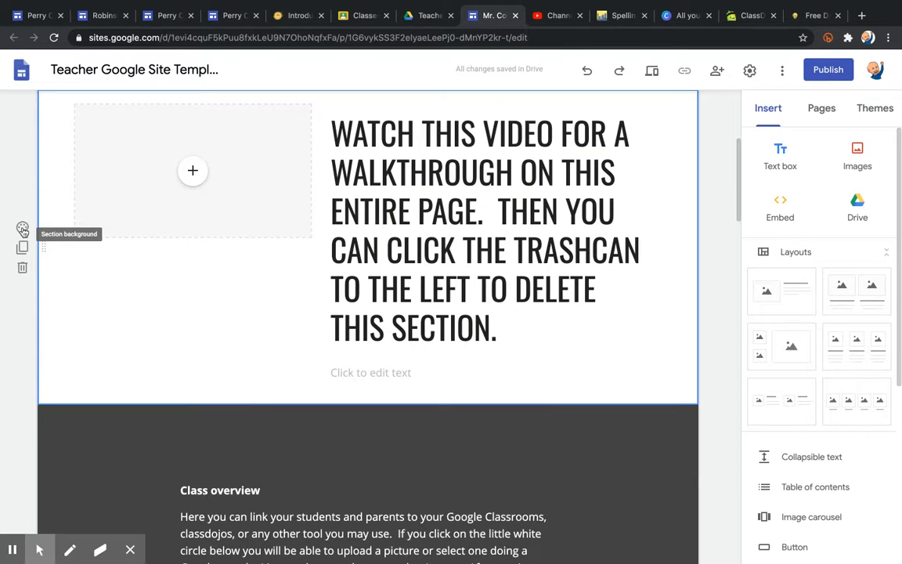
pyautogui.scroll(-4, 22, 229)
pyautogui.moveTo(740, 213); pyautogui.dragTo(743, 239)
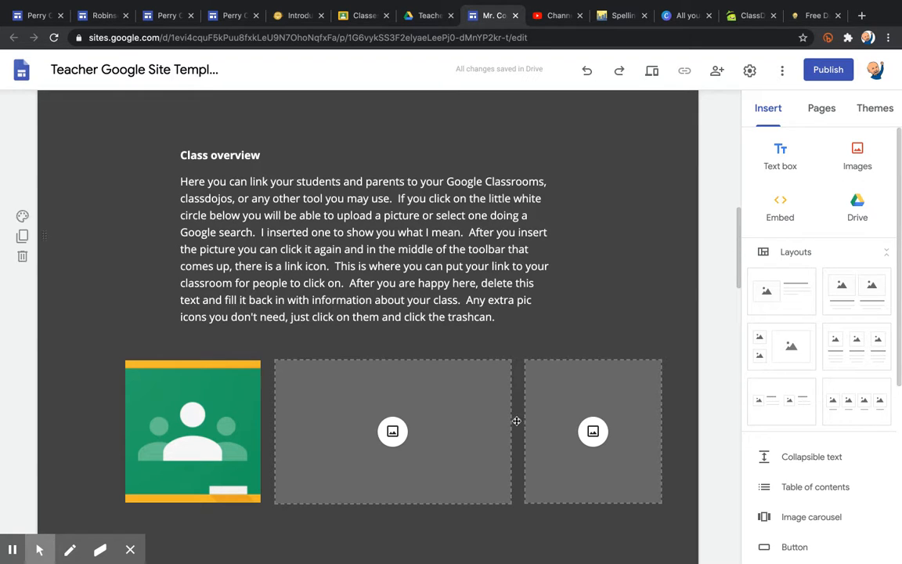
pyautogui.click(167, 454)
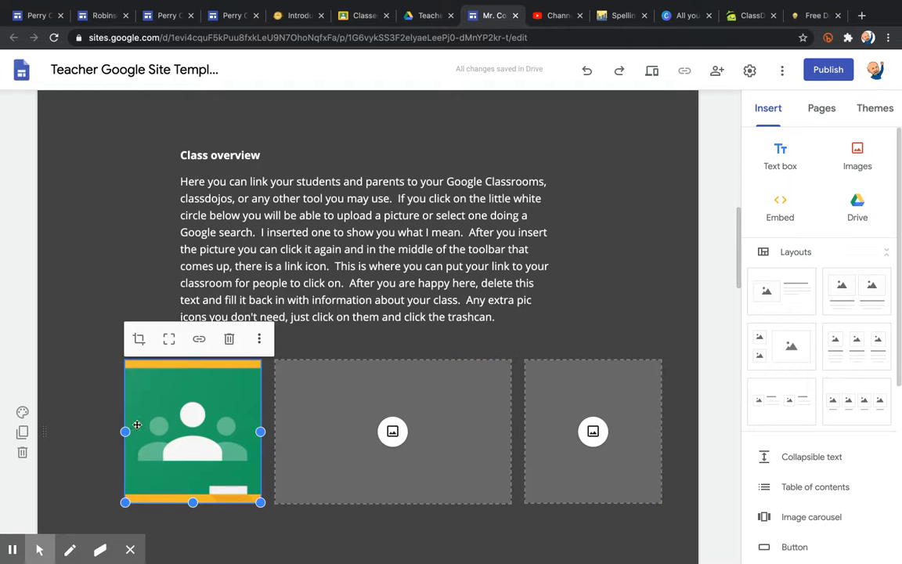
pyautogui.click(74, 392)
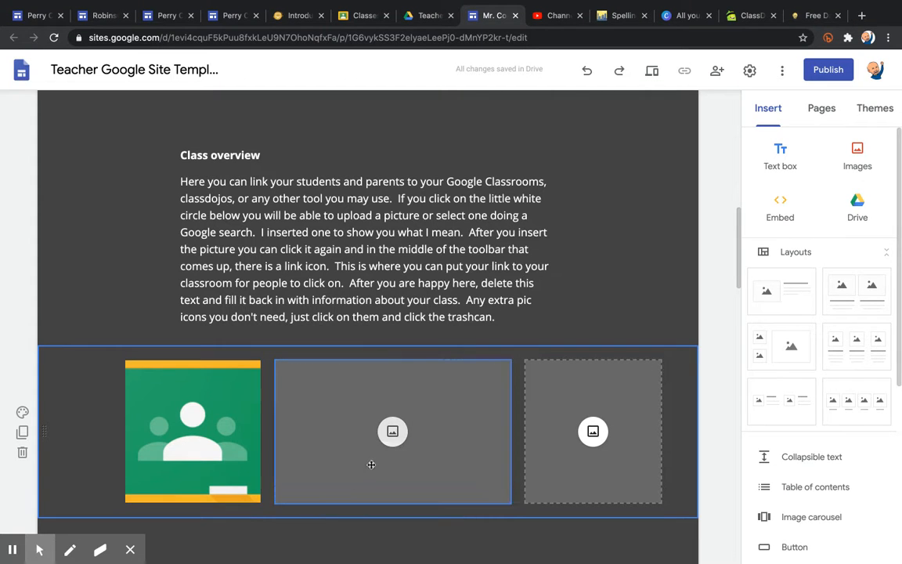
pyautogui.click(182, 424)
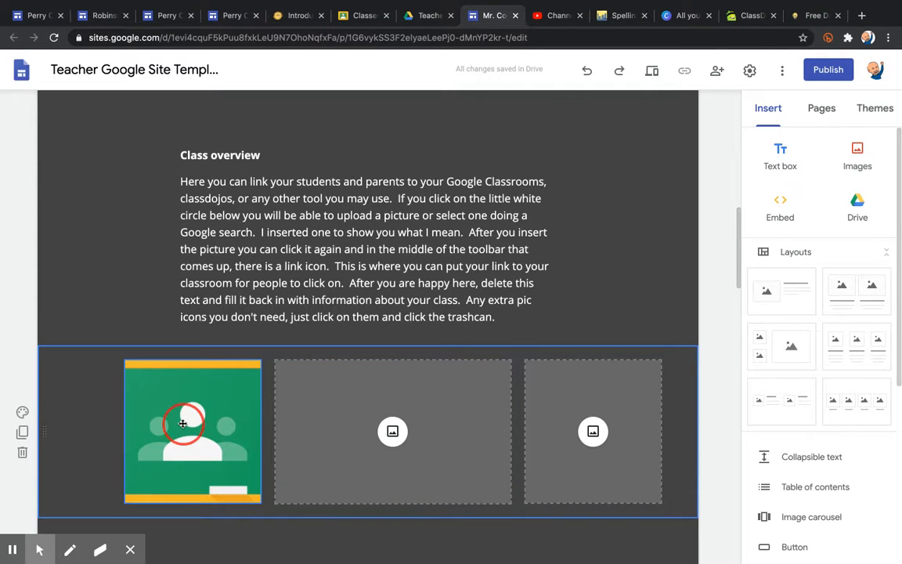
pyautogui.click(84, 409)
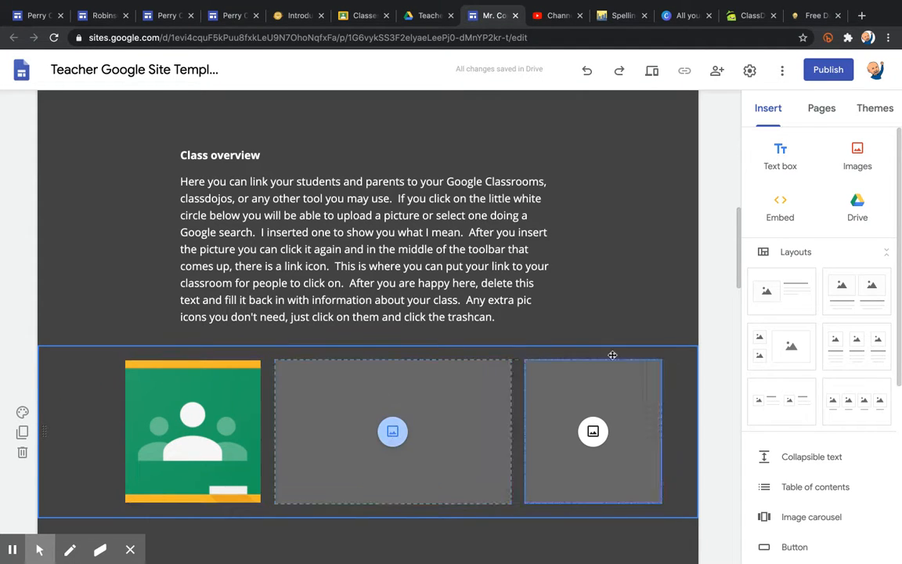
pyautogui.click(863, 348)
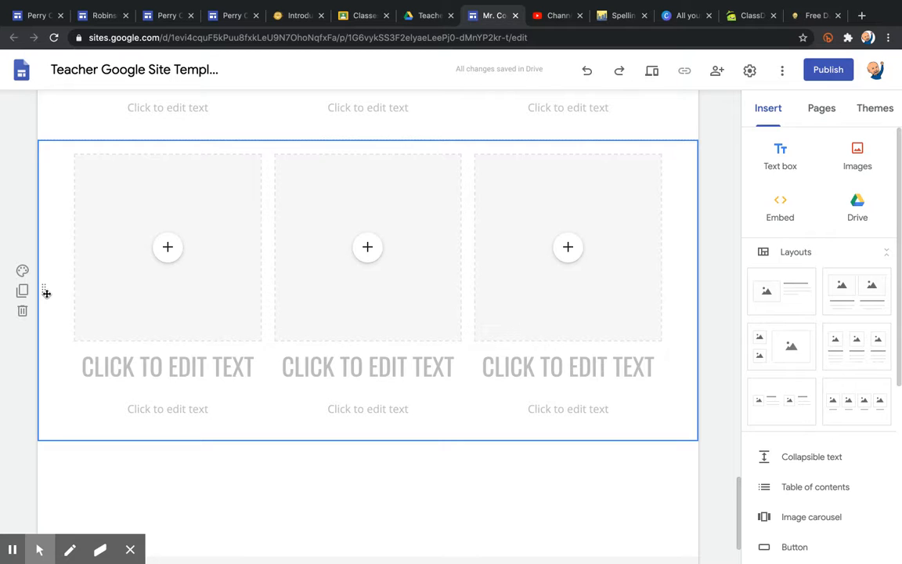
pyautogui.moveTo(46, 293)
pyautogui.mouseDown()
pyautogui.moveTo(56, 5)
pyautogui.moveTo(28, 435)
pyautogui.moveTo(43, 523)
pyautogui.moveTo(36, 519)
pyautogui.moveTo(66, 553)
pyautogui.moveTo(49, 441)
pyautogui.moveTo(55, 298)
pyautogui.mouseUp()
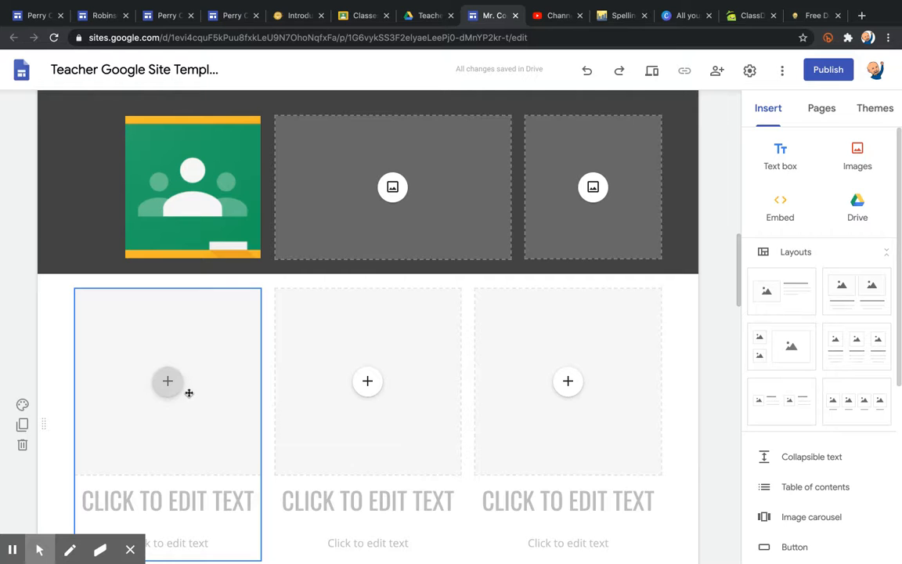
pyautogui.press('super+z')
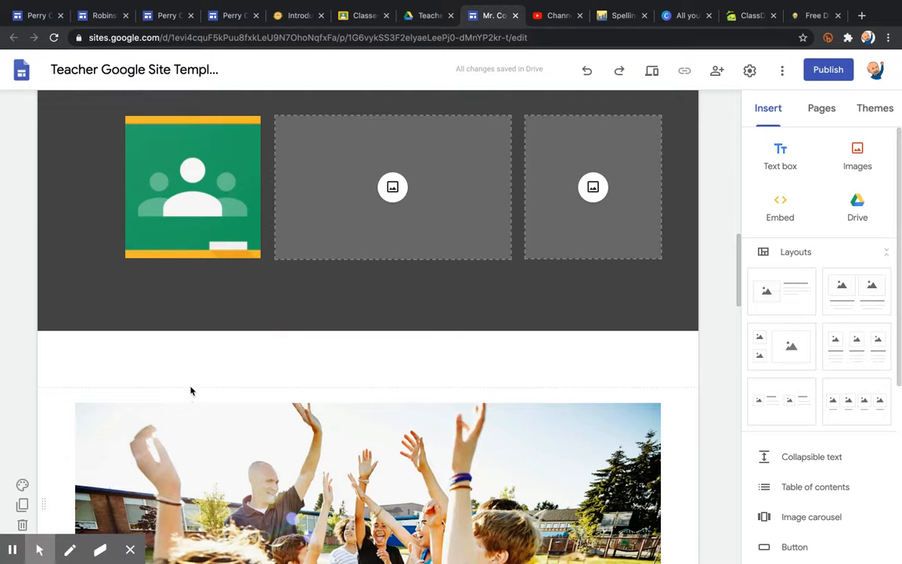
pyautogui.click(393, 192)
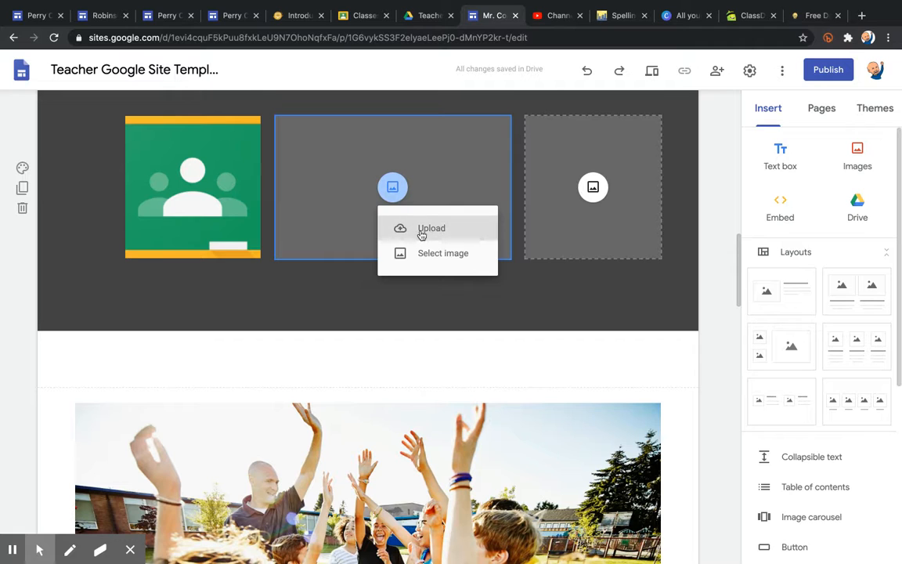
pyautogui.click(452, 295)
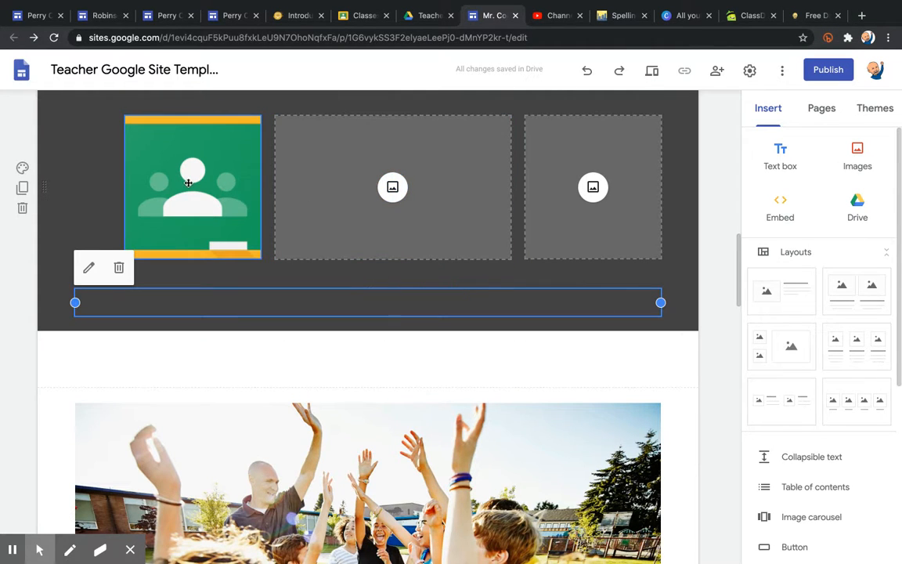
pyautogui.click(393, 190)
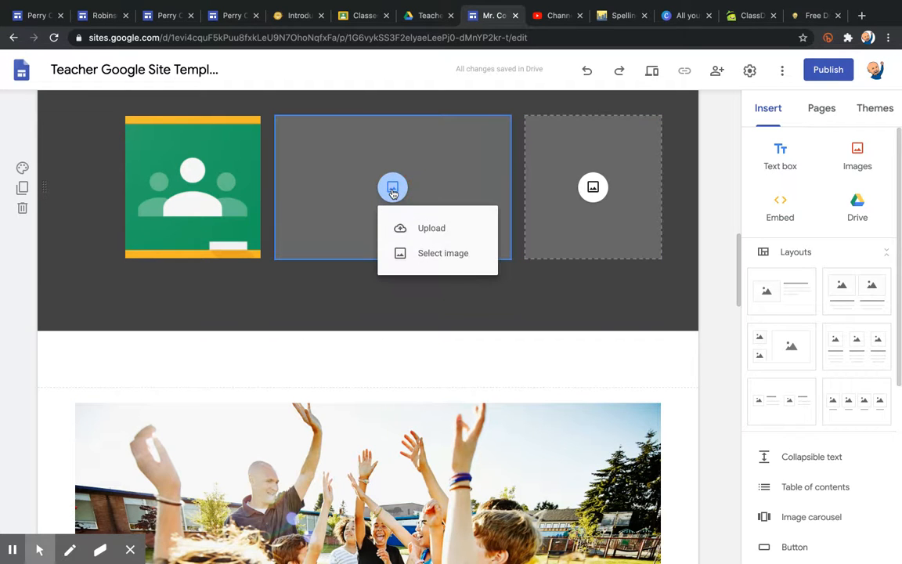
pyautogui.click(429, 256)
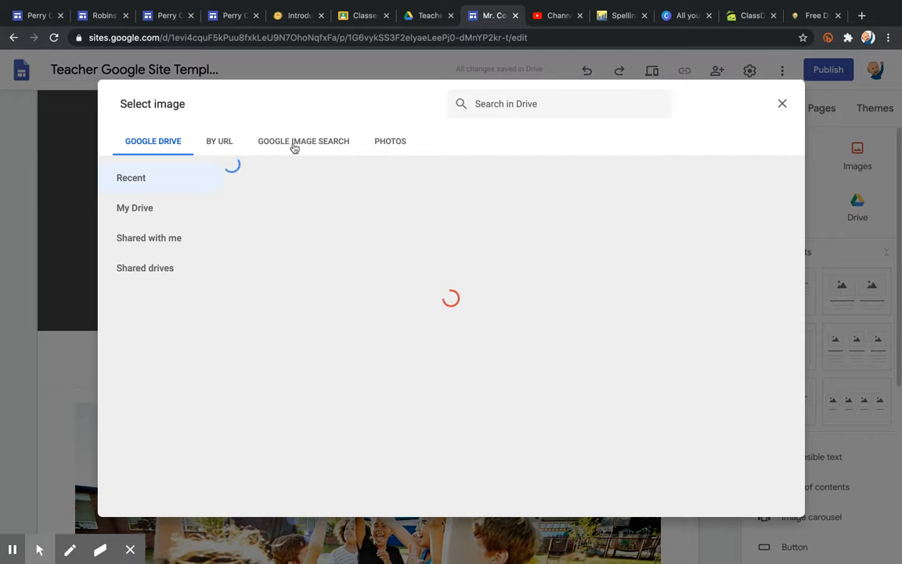
pyautogui.click(316, 143)
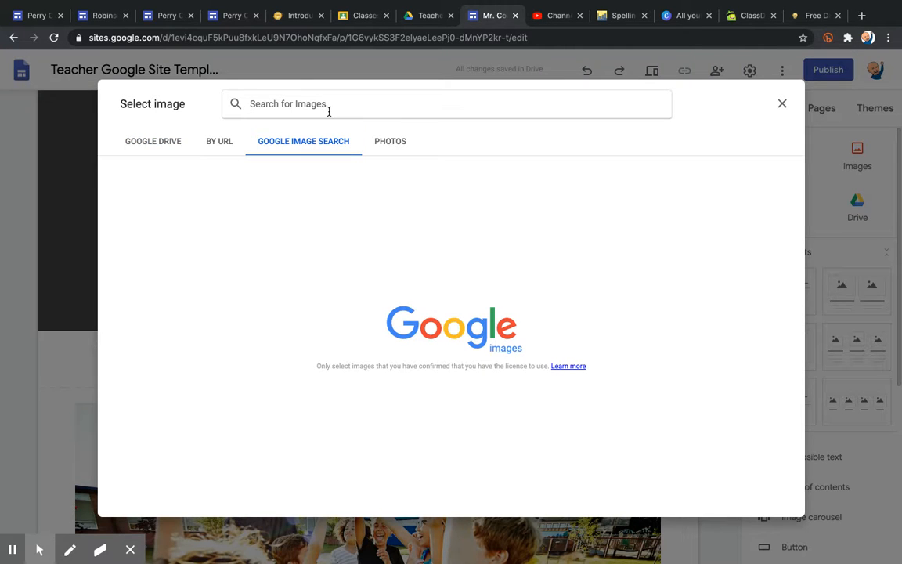
pyautogui.write('google classroom')
pyautogui.press('Return')
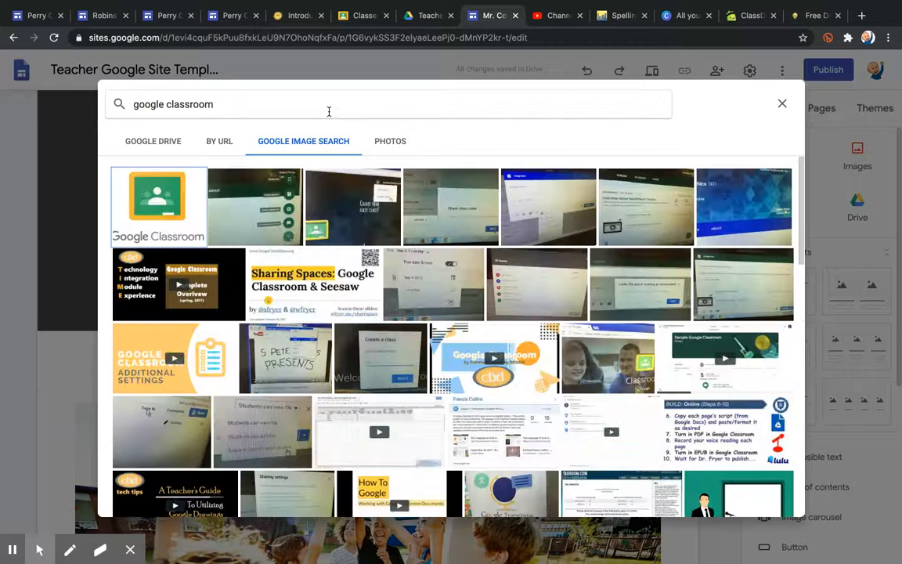
pyautogui.click(156, 213)
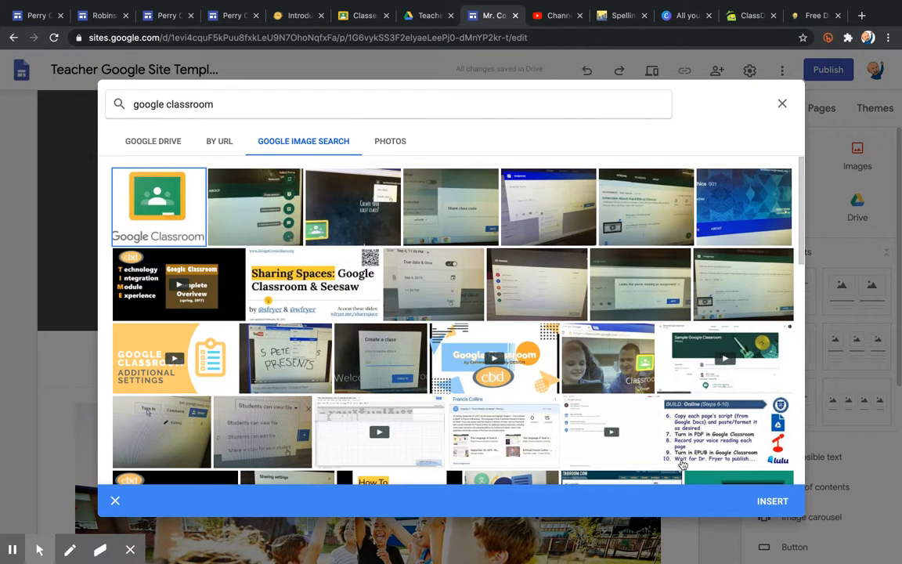
pyautogui.click(761, 507)
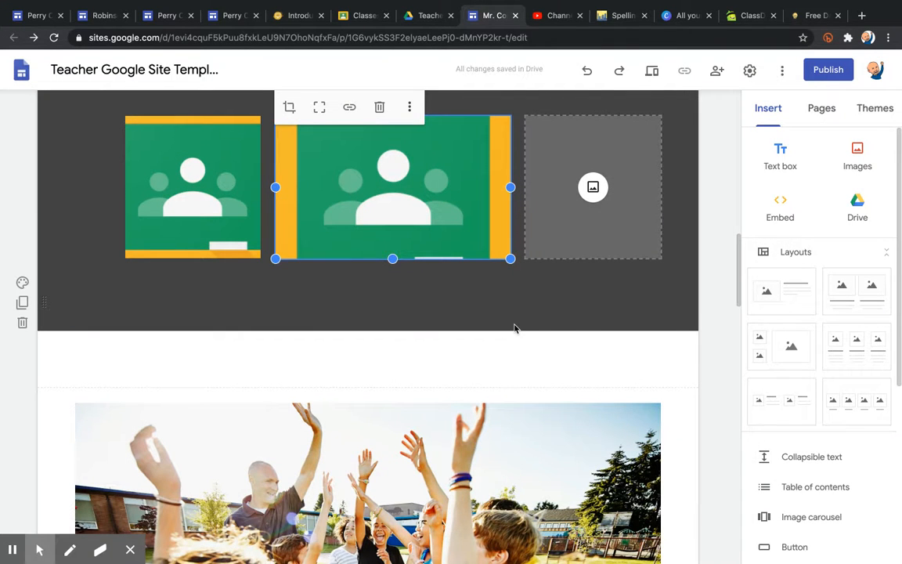
pyautogui.press('Delete')
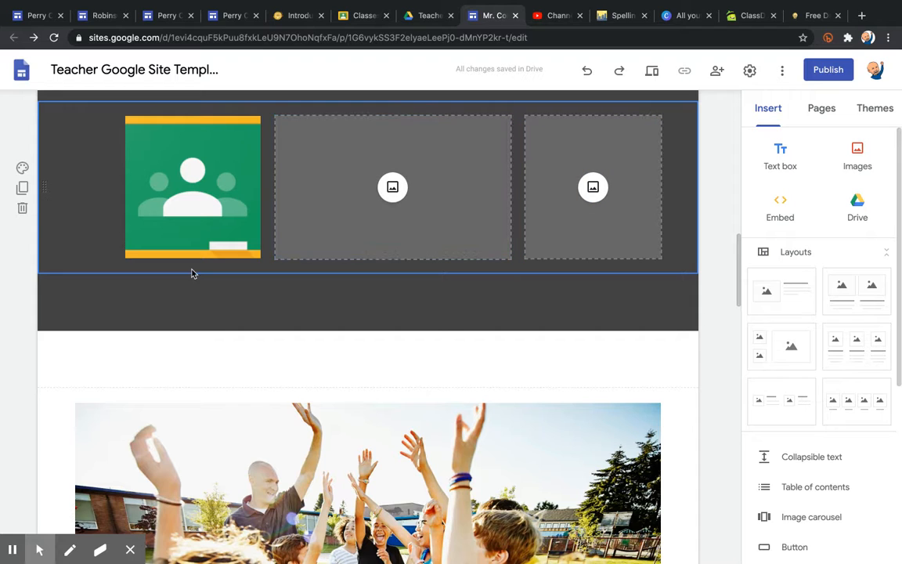
# Link the Google Classroom image to classroom.google.com and open the site preview.
pyautogui.click(194, 181)
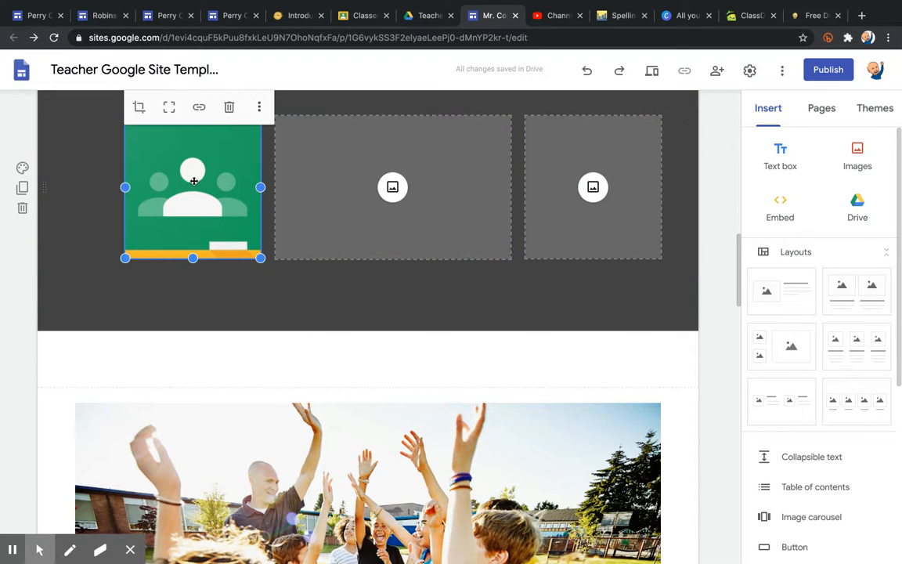
pyautogui.click(200, 109)
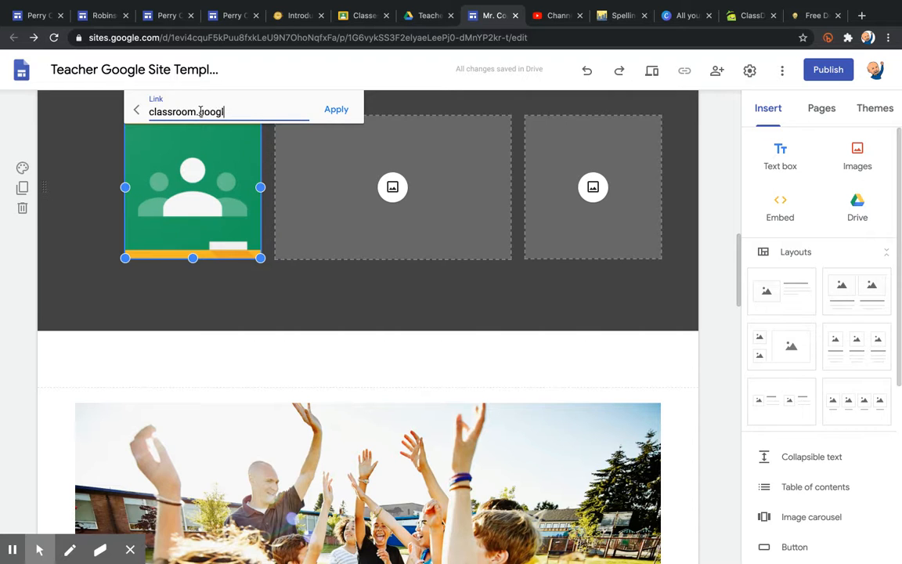
pyautogui.click(339, 110)
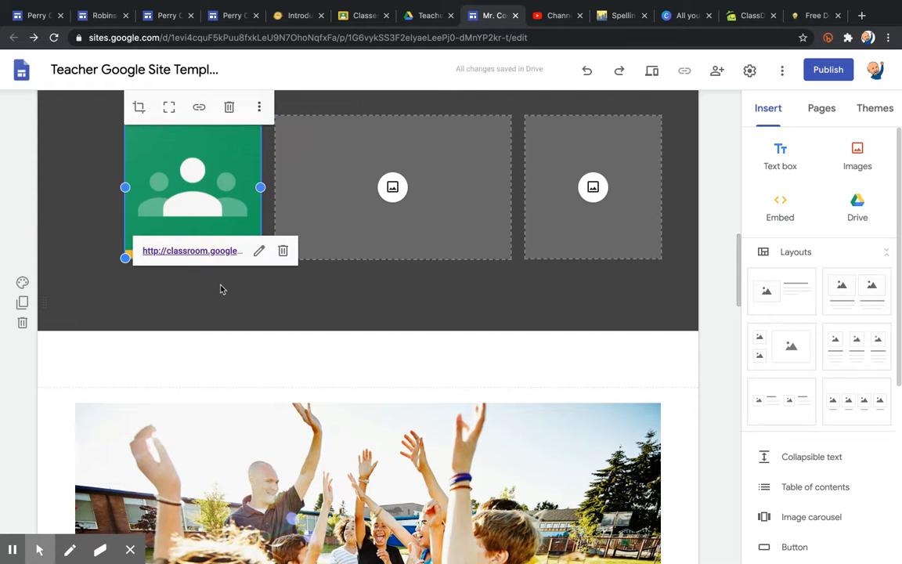
pyautogui.click(651, 72)
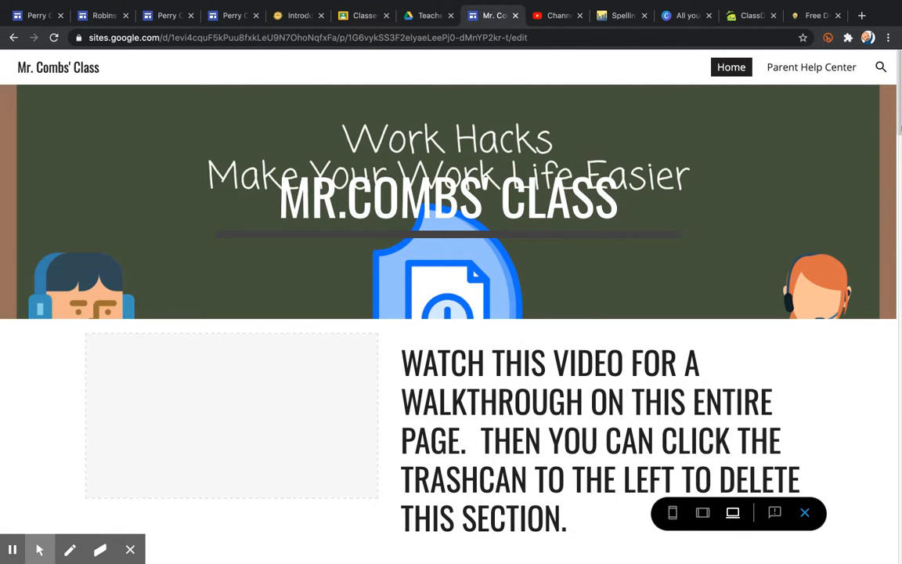
# Test the Classroom image link in preview, close the Classroom tab, and exit preview.
pyautogui.moveTo(899, 126); pyautogui.dragTo(897, 264)
pyautogui.click(202, 210)
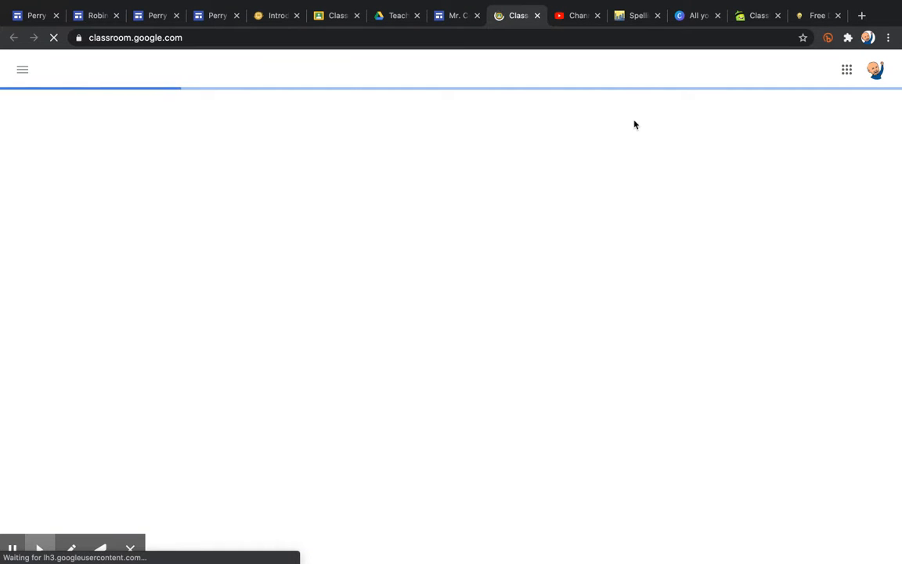
pyautogui.click(538, 16)
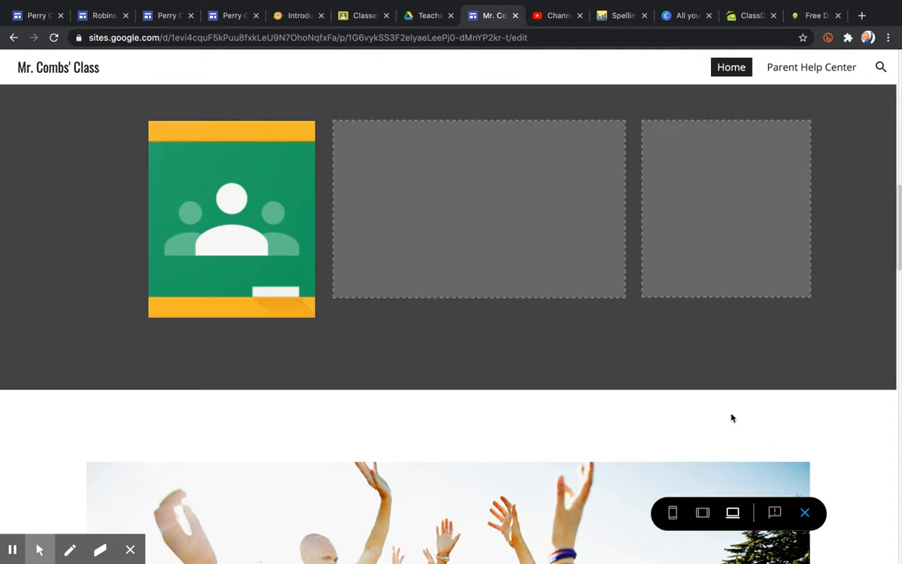
pyautogui.click(806, 514)
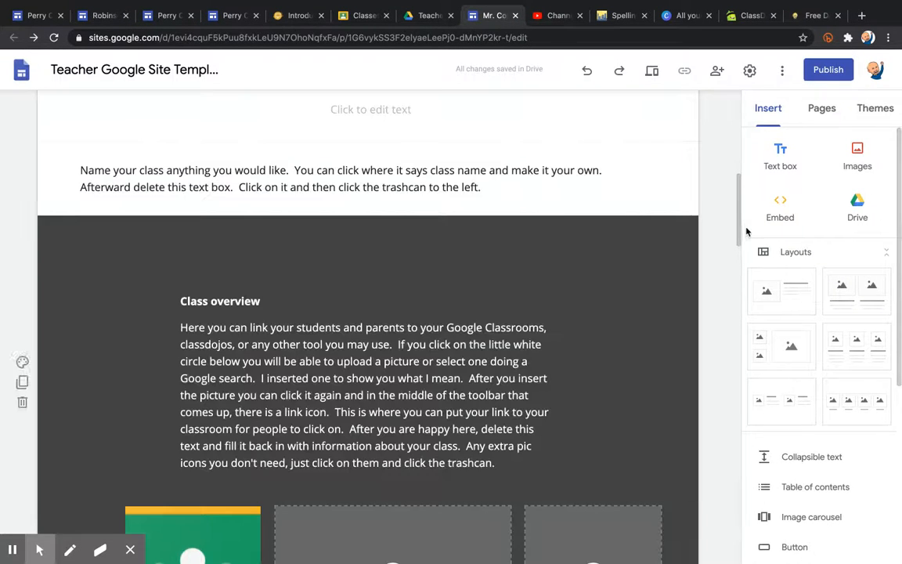
# Insert a new text box section and move it under the Classroom images row.
pyautogui.click(739, 237)
pyautogui.moveTo(741, 233); pyautogui.dragTo(737, 265)
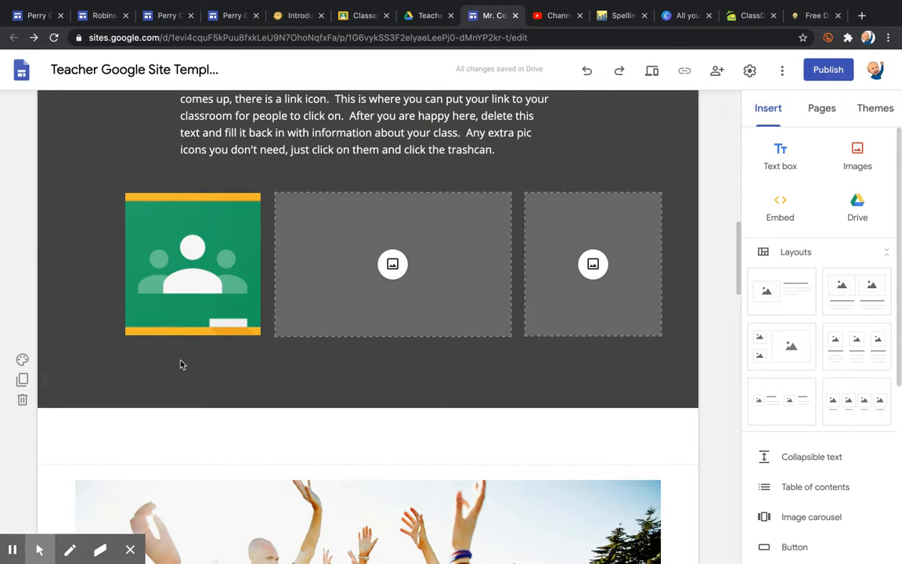
pyautogui.click(783, 159)
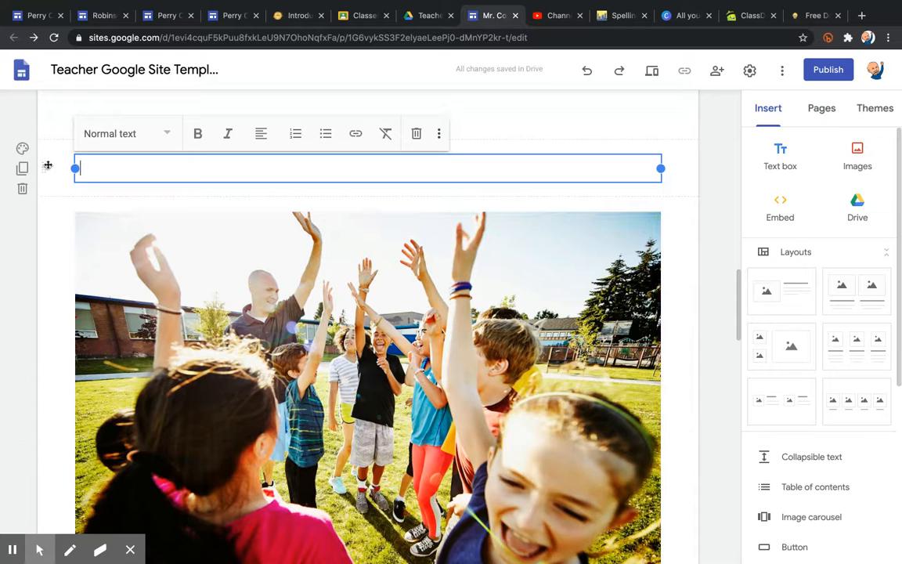
pyautogui.moveTo(46, 168); pyautogui.dragTo(91, 318)
# Type 'Class Code-' followed by the class's join code in the new text box.
pyautogui.click(175, 350)
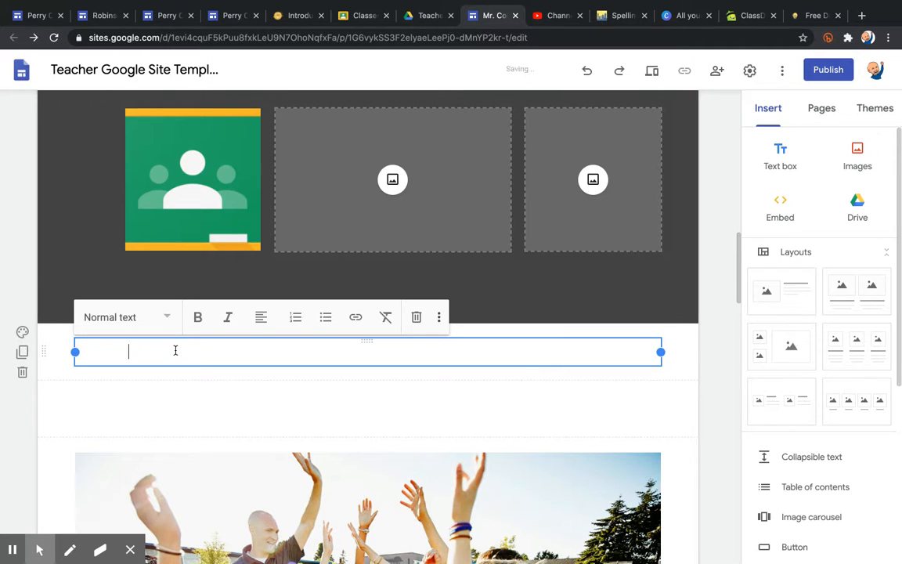
pyautogui.write('Class Code')
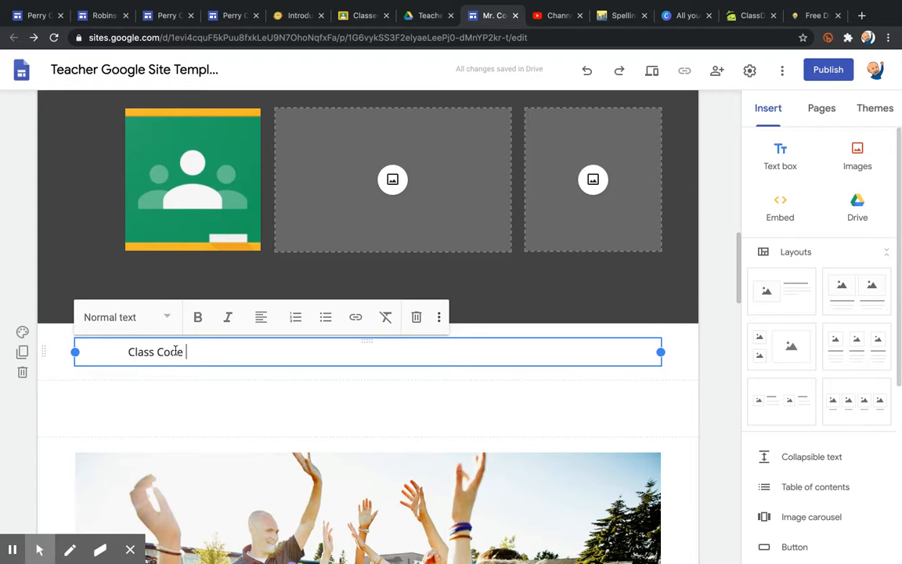
pyautogui.press('BackSpace')
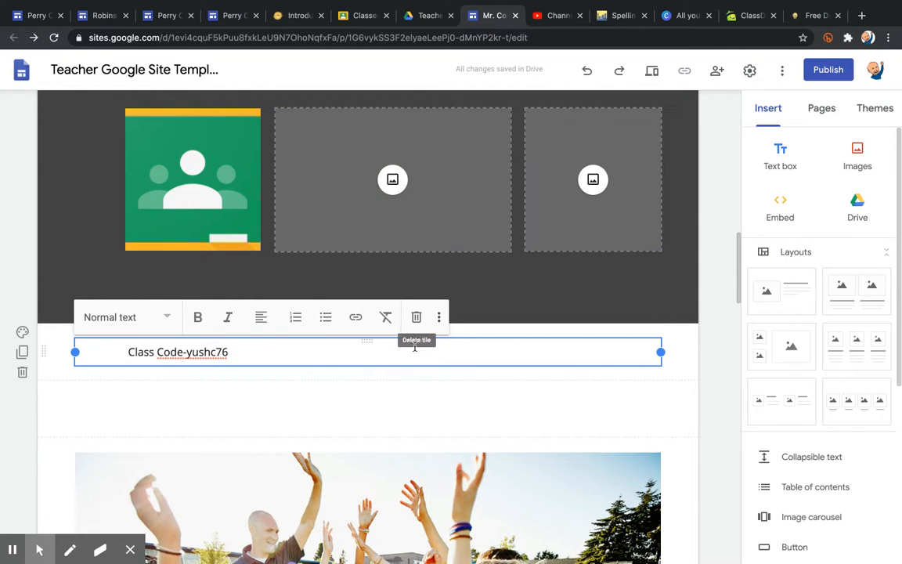
# Delete the Class Code section, select the class photo, and open a new browser tab.
pyautogui.click(68, 401)
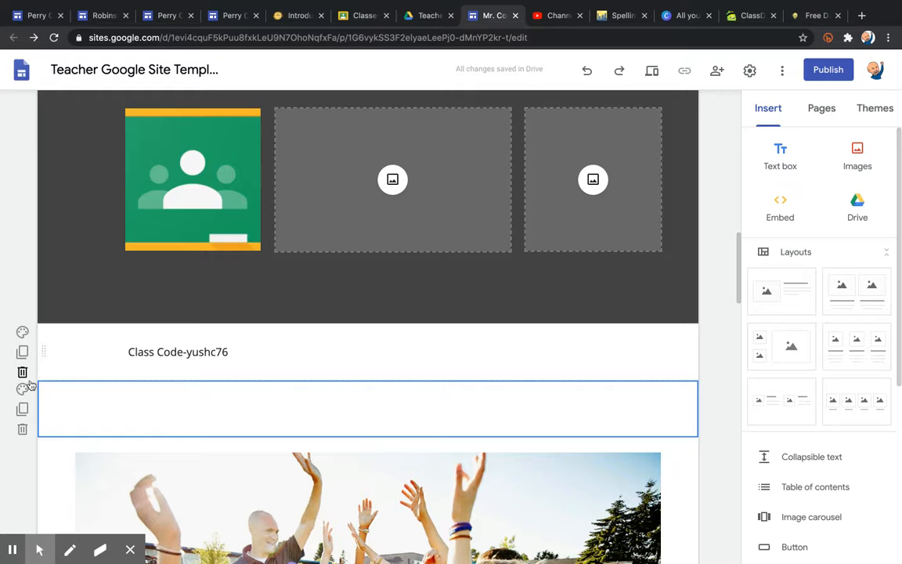
pyautogui.click(22, 371)
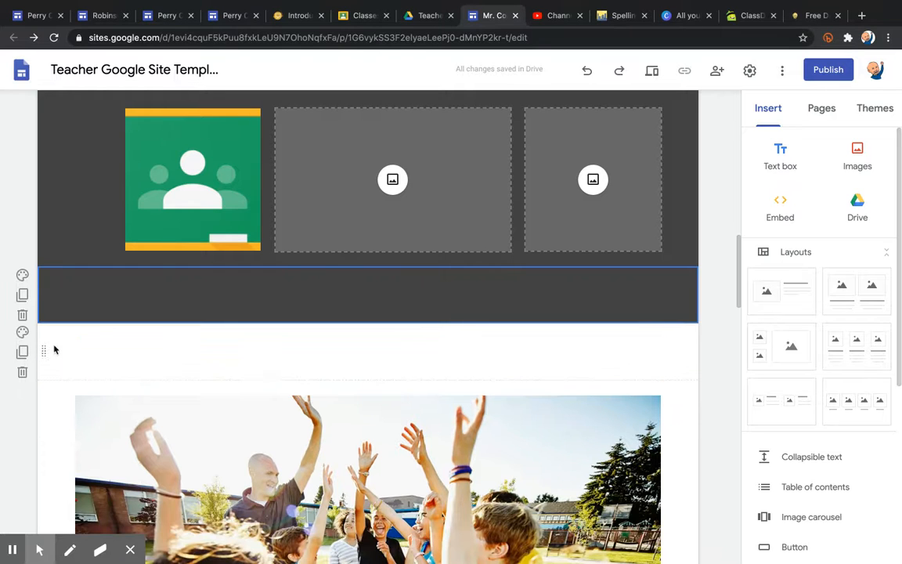
pyautogui.moveTo(737, 258); pyautogui.dragTo(742, 296)
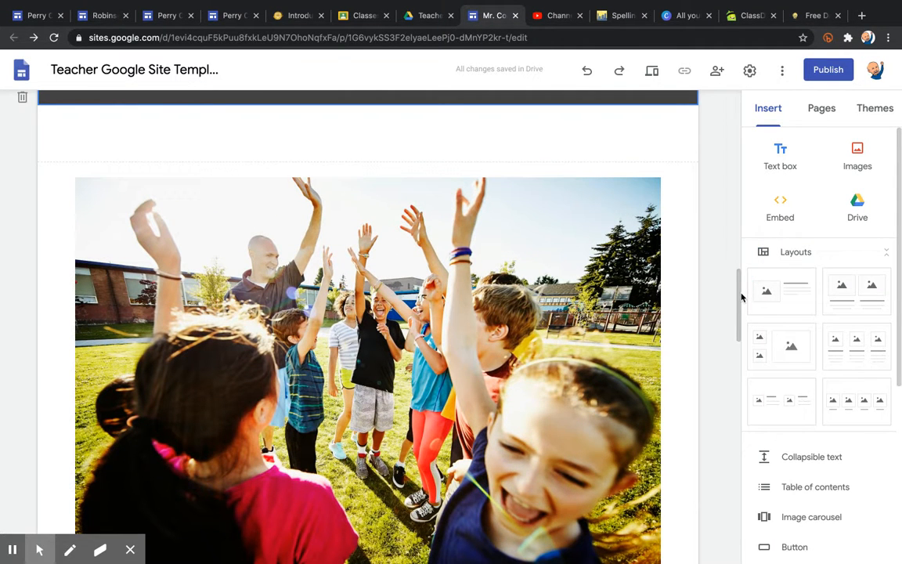
pyautogui.moveTo(742, 299); pyautogui.dragTo(737, 306)
pyautogui.click(389, 280)
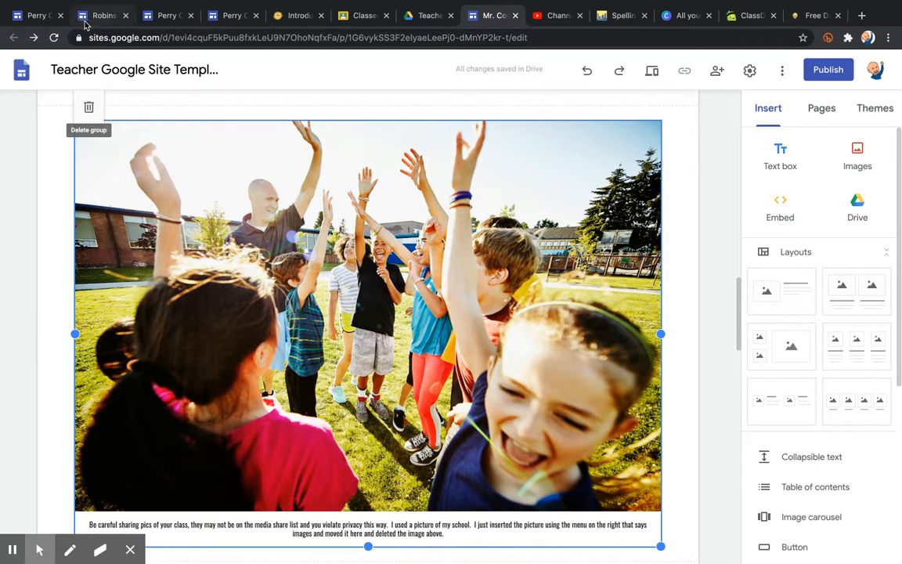
pyautogui.click(861, 16)
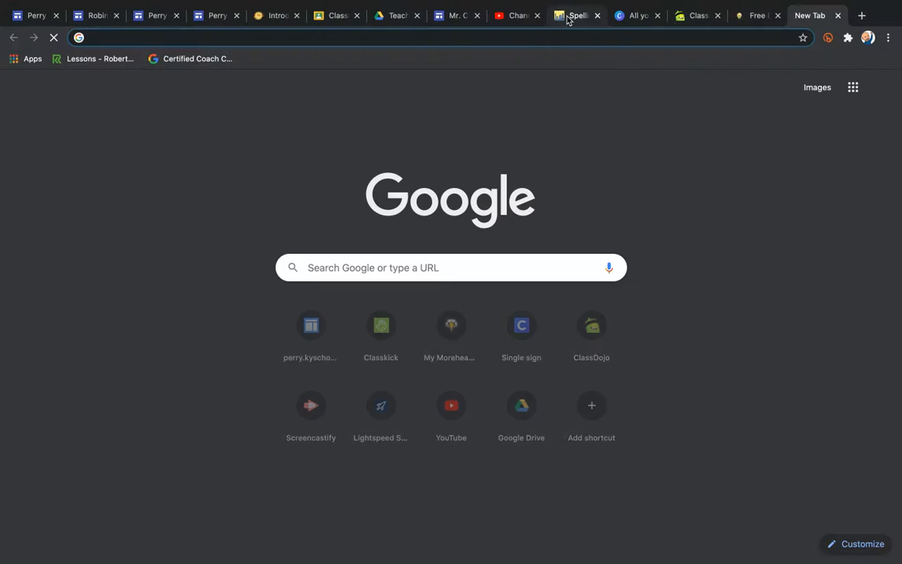
# Load bit.ly/mrcombsclass2021, scroll through the published example class site, then return to the editor.
pyautogui.write('bit.ly/')
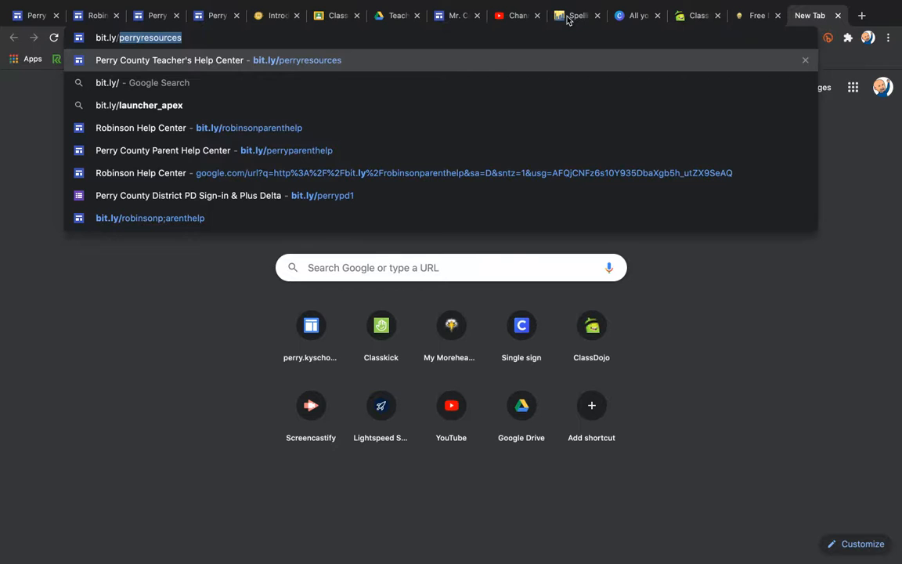
pyautogui.write('mrcombsclass2021')
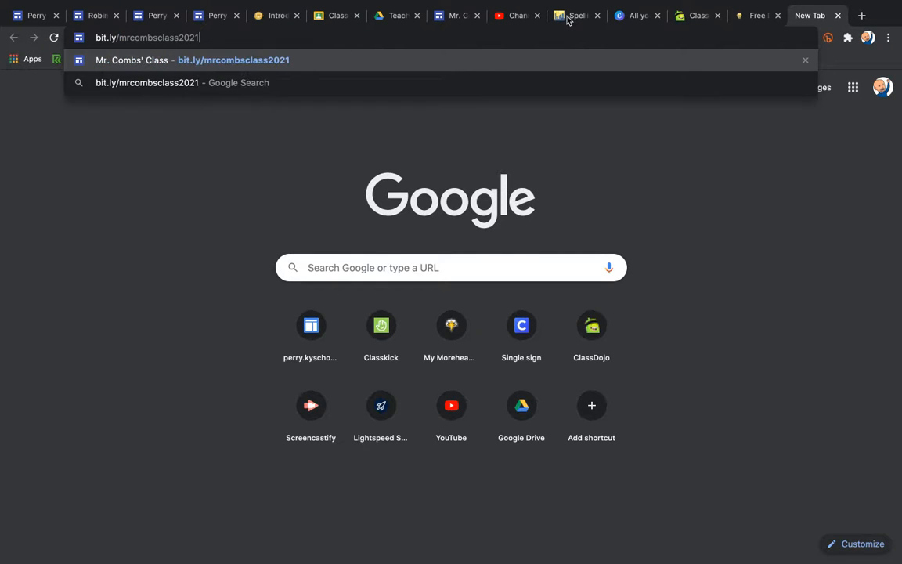
pyautogui.press('Return')
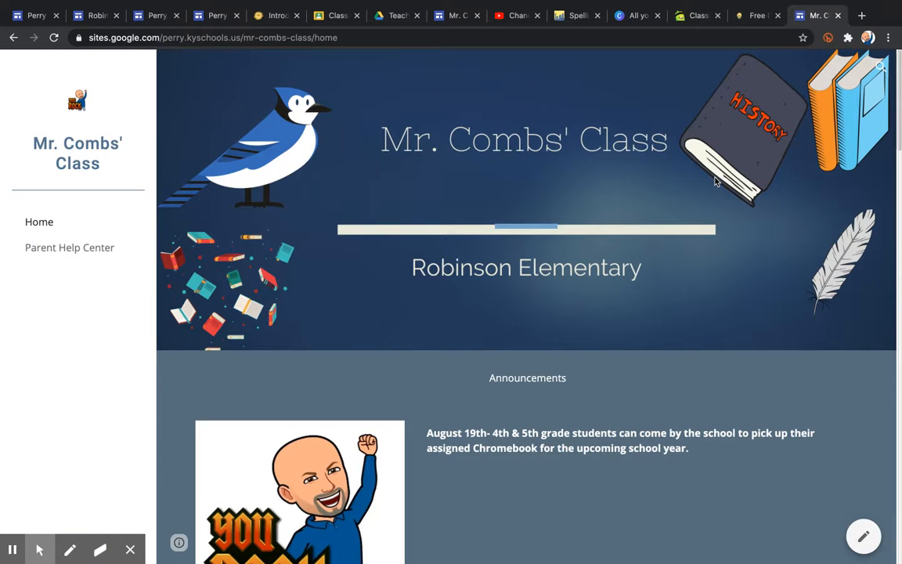
pyautogui.scroll(-7, 715, 180)
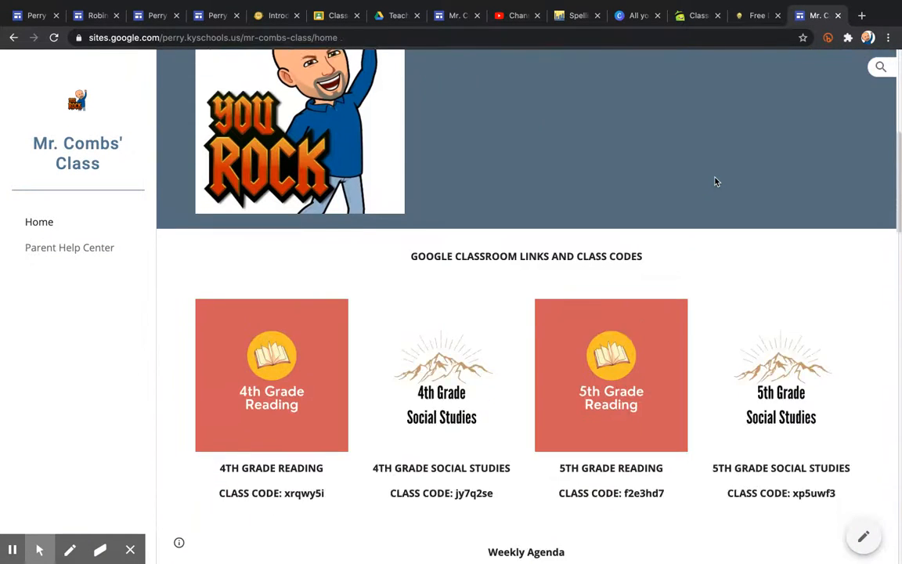
pyautogui.scroll(-8, 714, 181)
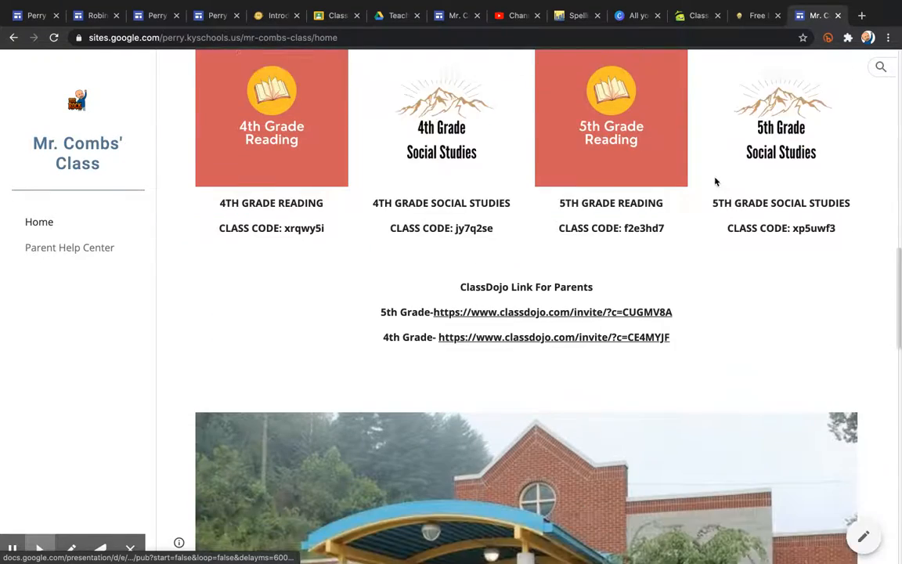
pyautogui.scroll(-3, 714, 181)
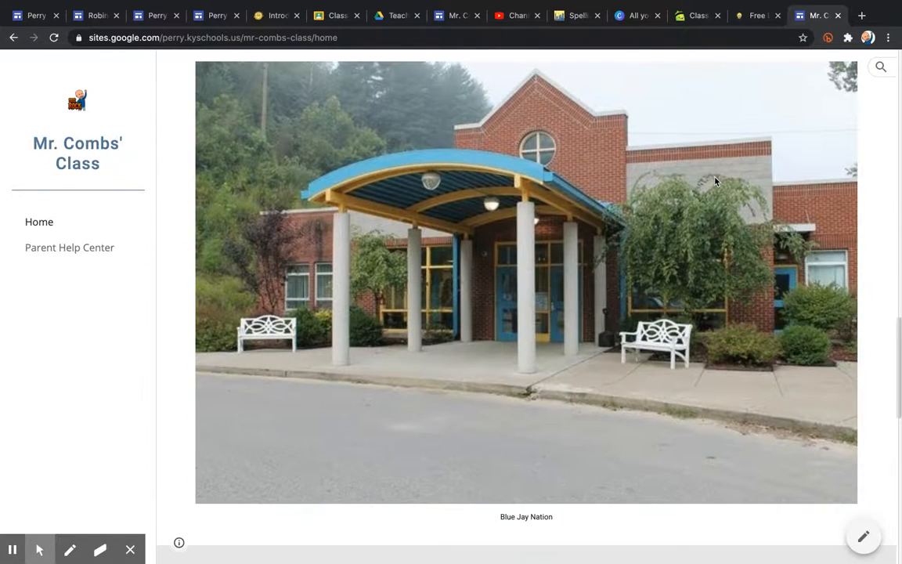
pyautogui.click(454, 15)
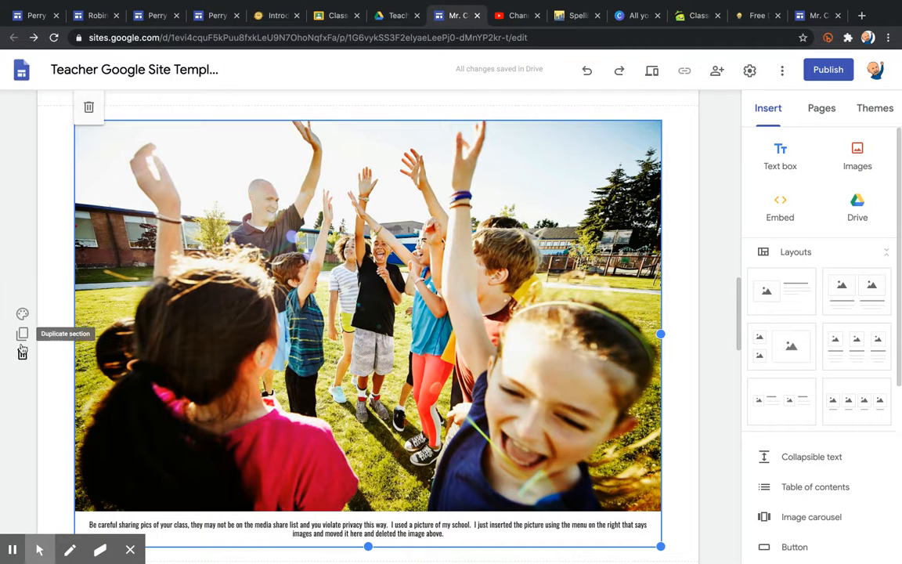
pyautogui.click(23, 353)
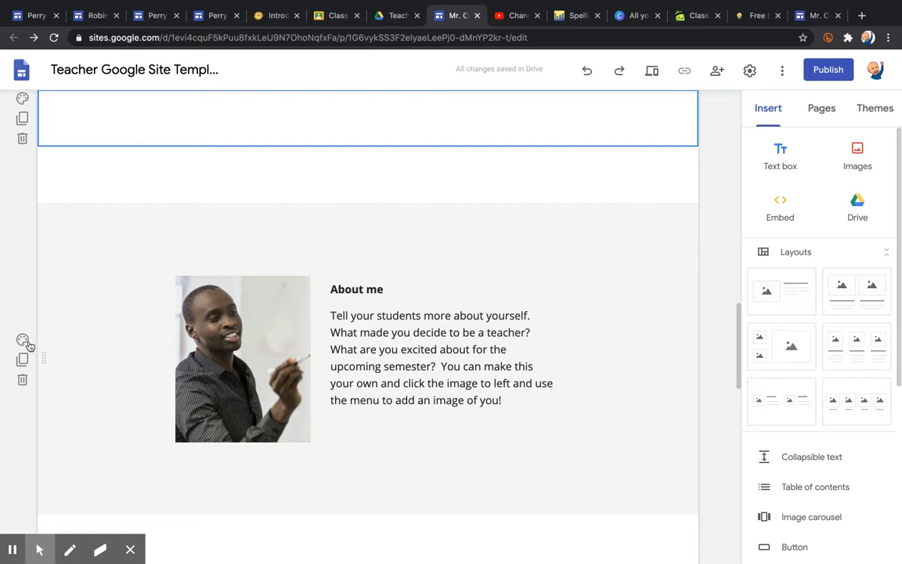
pyautogui.hotkey('ctrl', 'z')
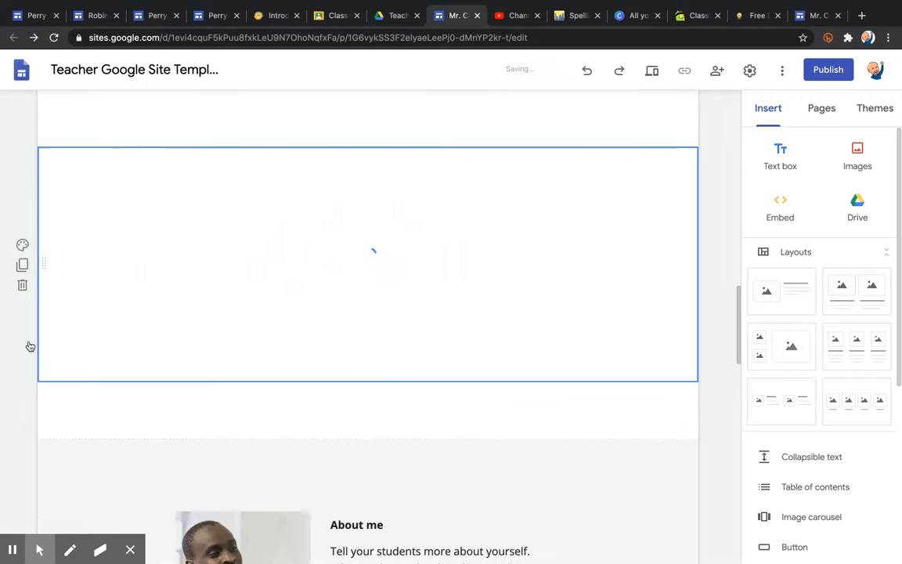
pyautogui.moveTo(738, 304); pyautogui.dragTo(744, 397)
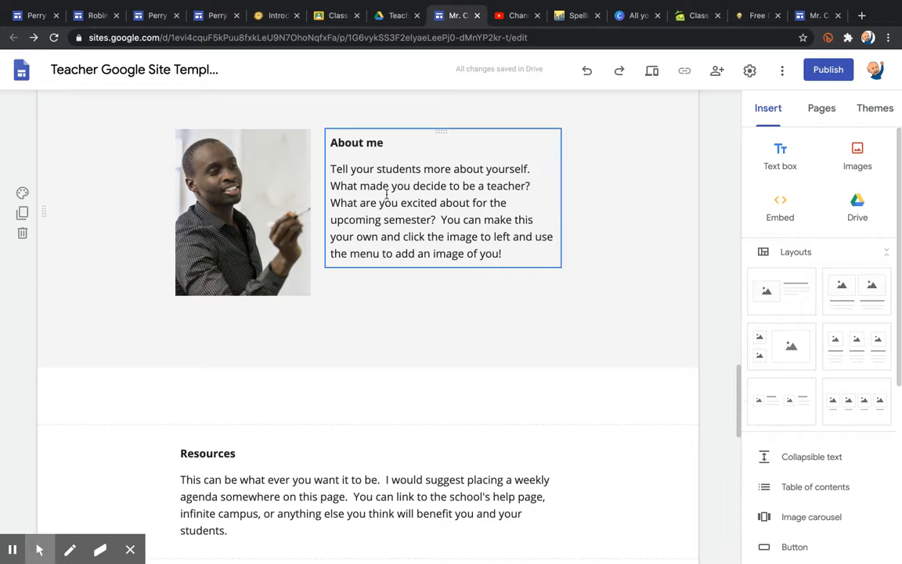
pyautogui.click(809, 16)
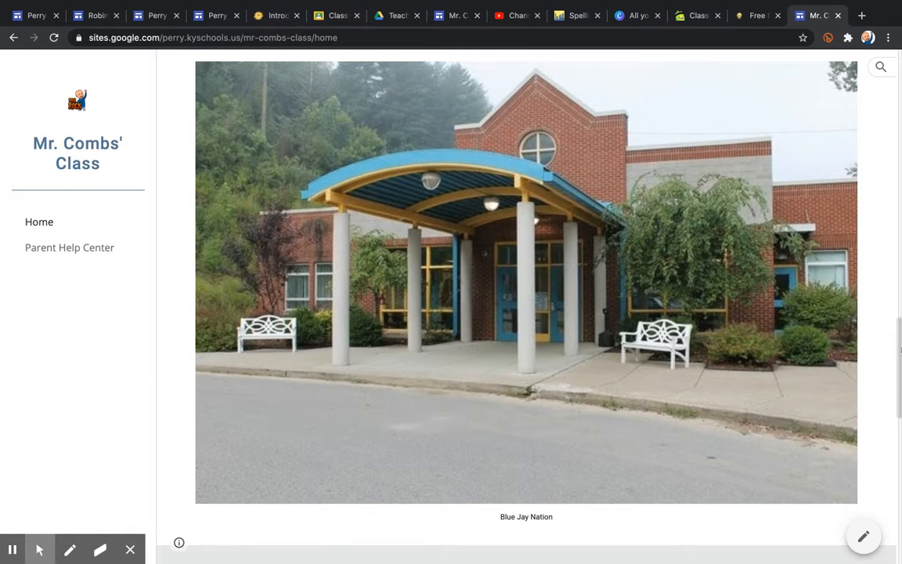
pyautogui.moveTo(900, 362); pyautogui.dragTo(899, 447)
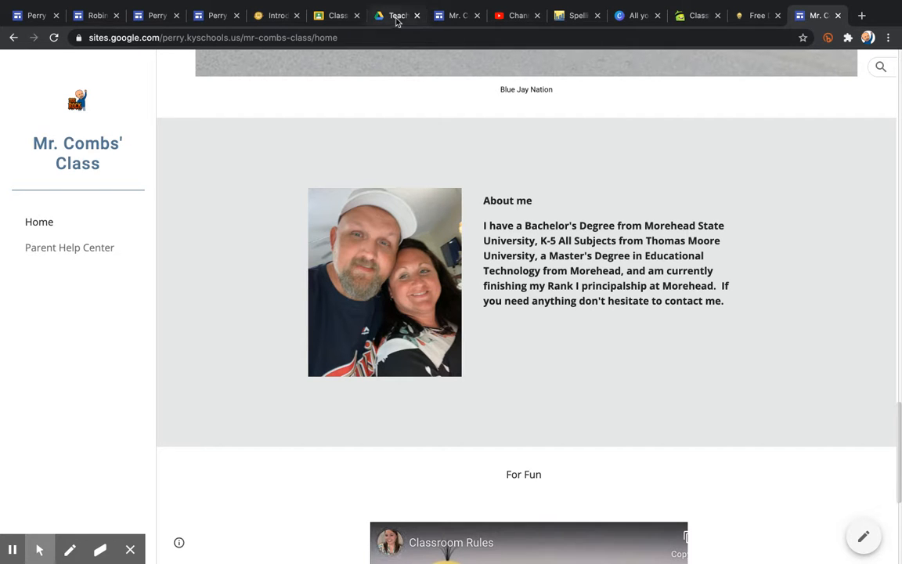
pyautogui.click(451, 17)
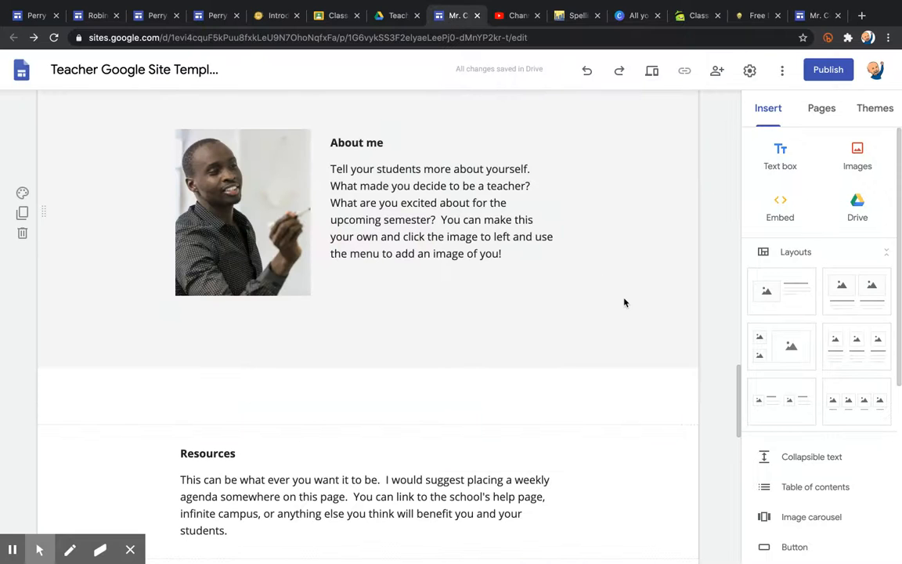
pyautogui.moveTo(739, 385); pyautogui.dragTo(745, 434)
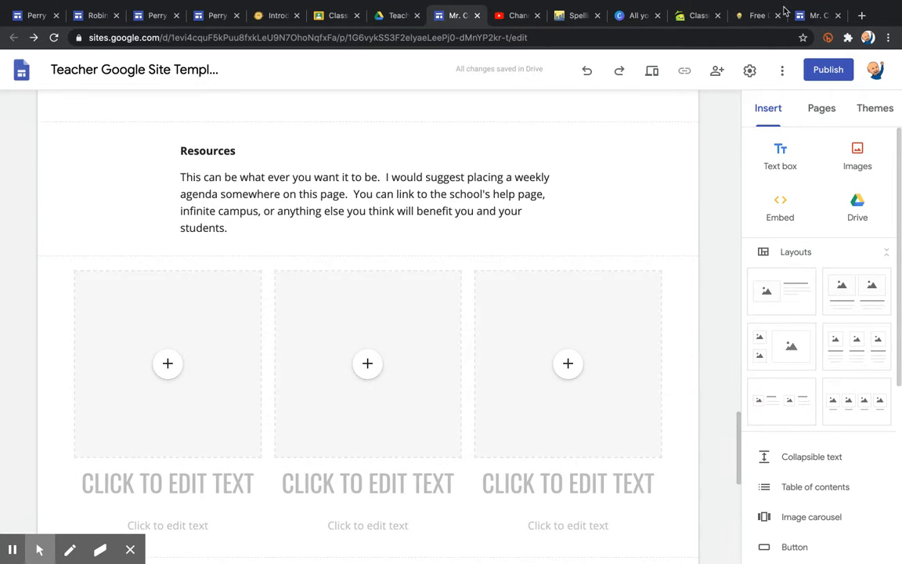
pyautogui.click(811, 16)
pyautogui.moveTo(893, 417)
pyautogui.mouseDown()
pyautogui.moveTo(901, 89)
pyautogui.moveTo(900, 429)
pyautogui.mouseUp()
pyautogui.scroll(-3, 893, 417)
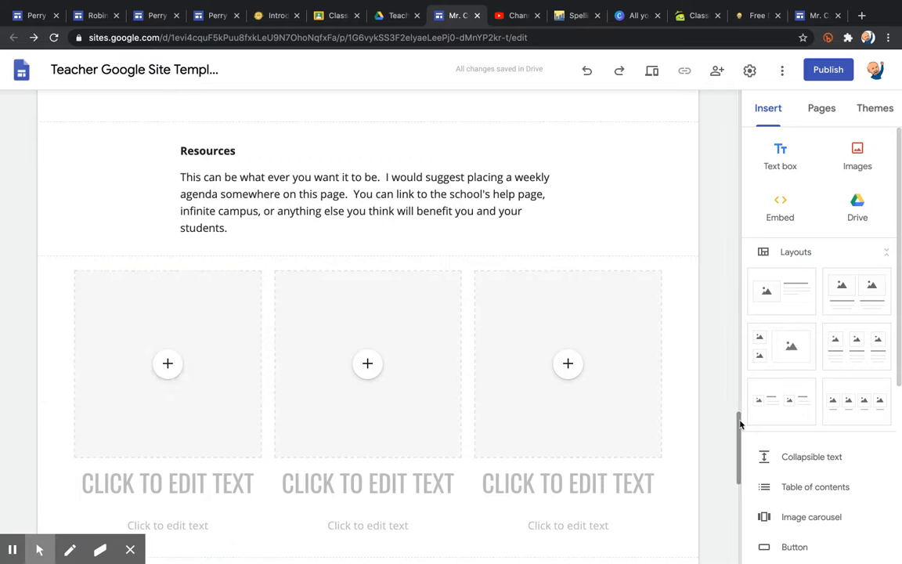
pyautogui.moveTo(740, 423)
pyautogui.mouseDown()
pyautogui.moveTo(736, 216)
pyautogui.moveTo(737, 399)
pyautogui.moveTo(765, 504)
pyautogui.moveTo(759, 436)
pyautogui.moveTo(736, 417)
pyautogui.mouseUp()
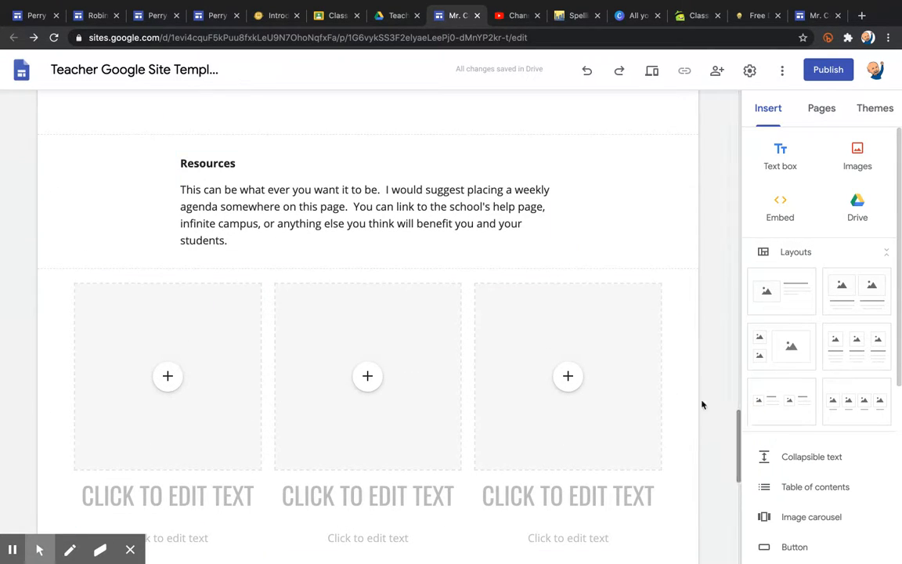
pyautogui.moveTo(741, 424)
pyautogui.mouseDown()
pyautogui.moveTo(748, 550)
pyautogui.moveTo(736, 440)
pyautogui.mouseUp()
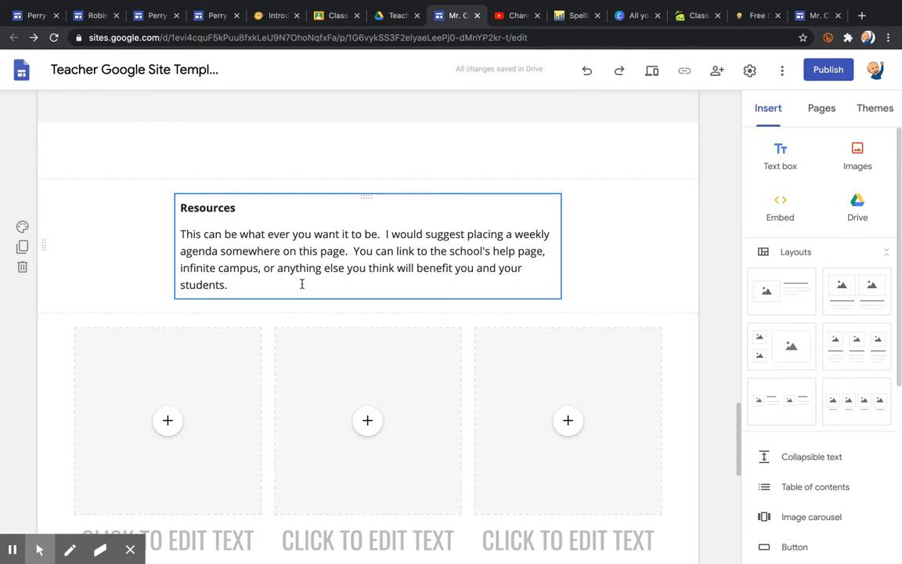
pyautogui.click(824, 114)
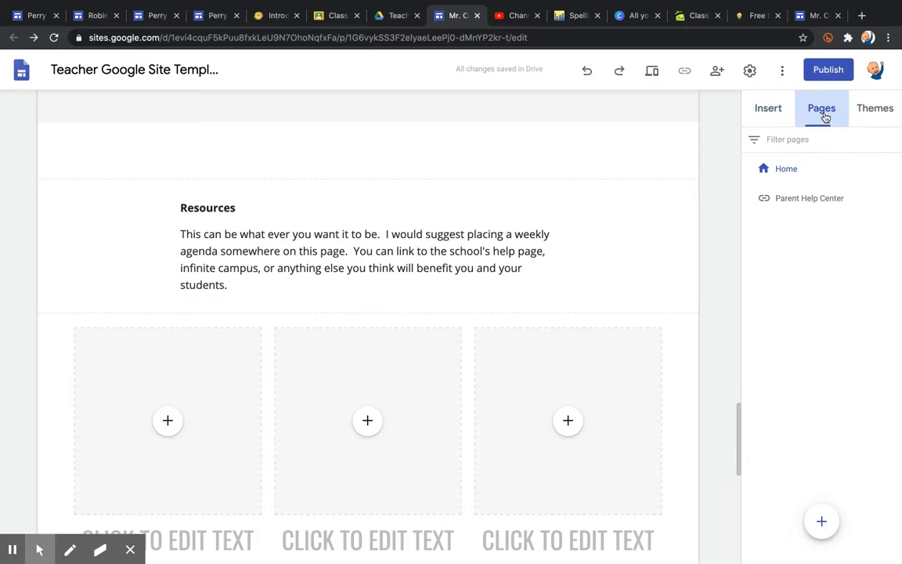
pyautogui.click(769, 111)
pyautogui.moveTo(738, 430); pyautogui.dragTo(769, 90)
# Replace the banner title text with 'CLASS NAME'.
pyautogui.click(396, 269)
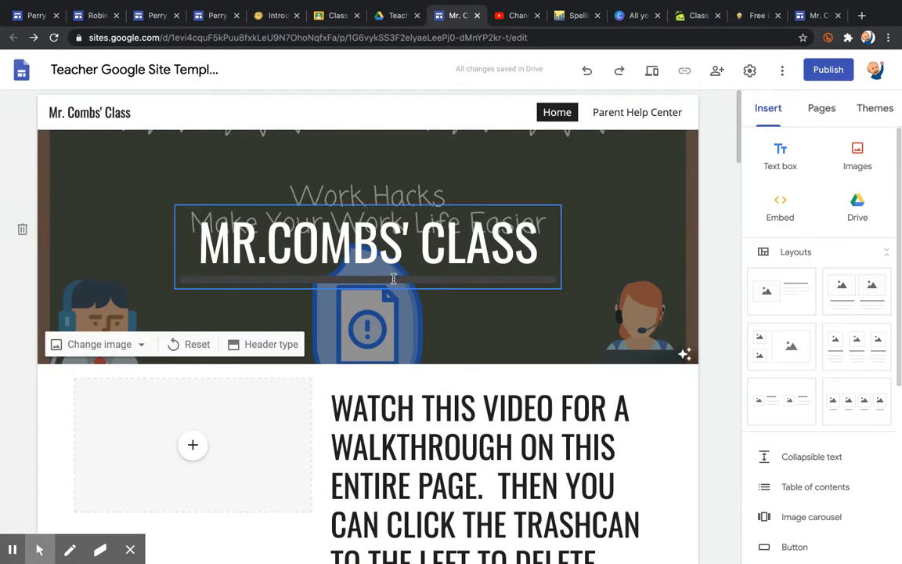
pyautogui.tripleClick(397, 269)
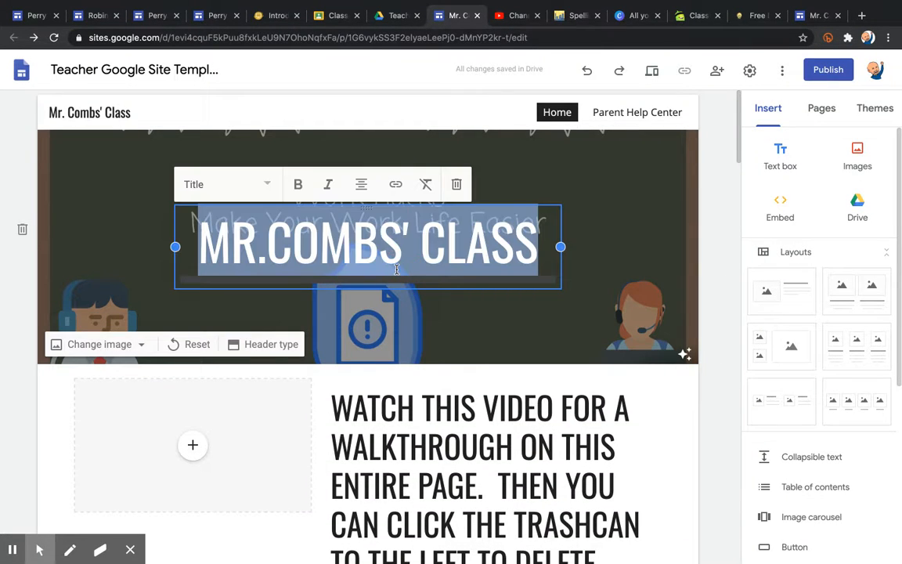
pyautogui.press('BackSpace')
pyautogui.write('CLA')
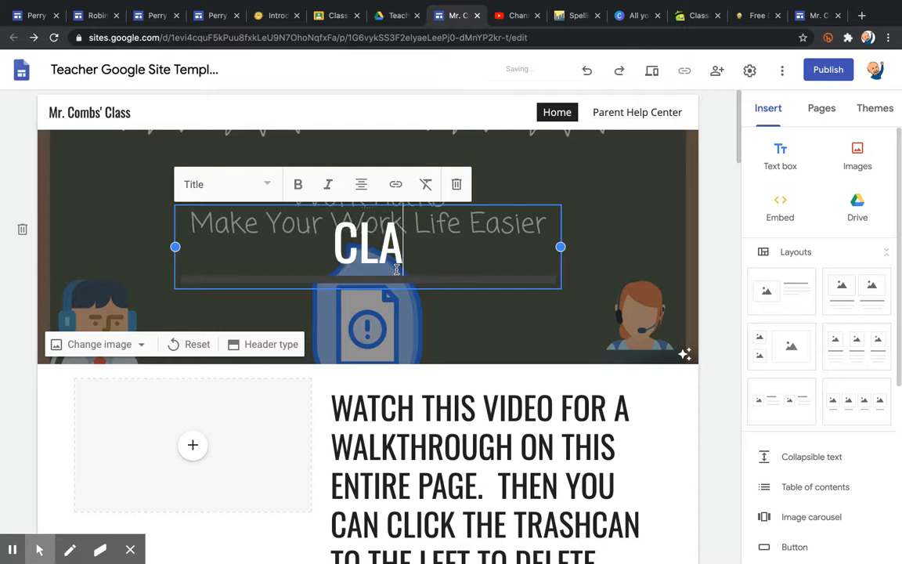
pyautogui.write('SS NAME')
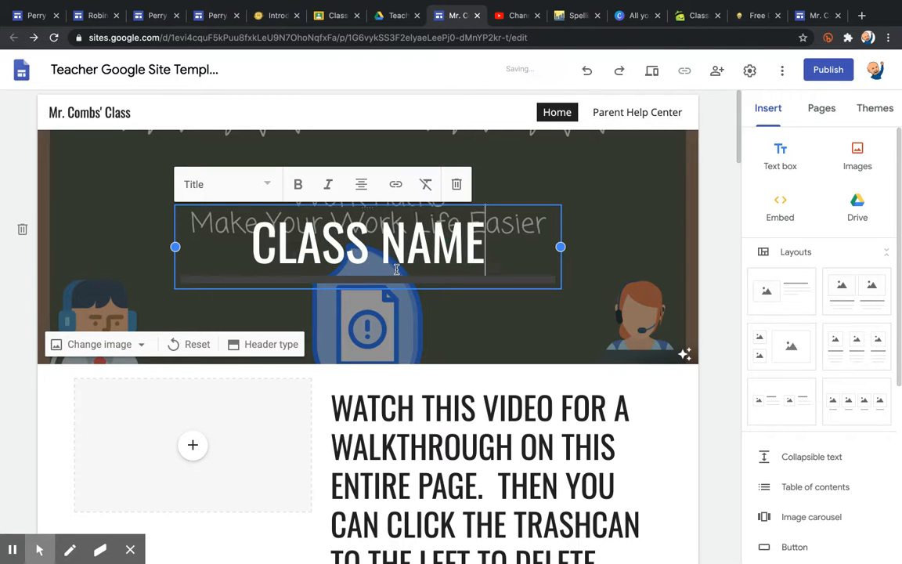
# Rename the site in the top bar to 'Class Name'.
pyautogui.tripleClick(121, 113)
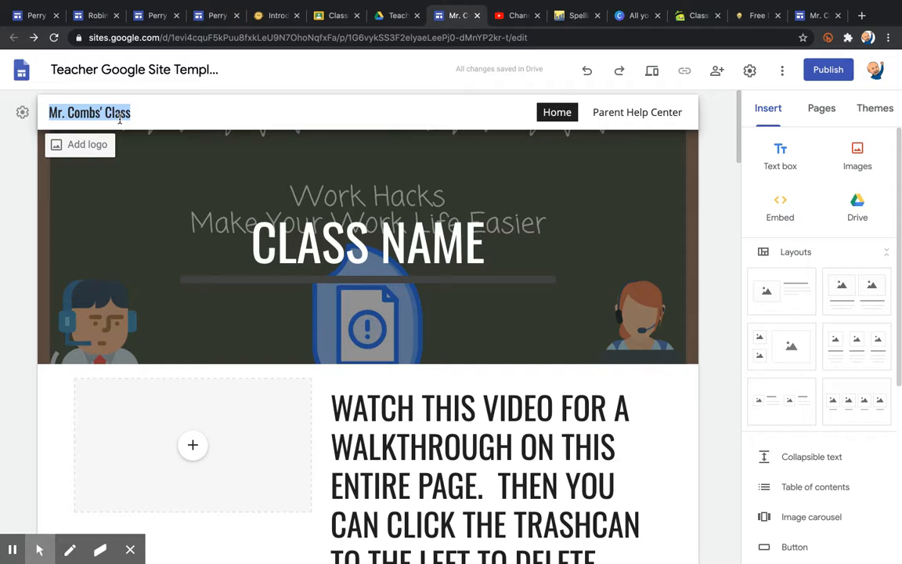
pyautogui.write('Na')
pyautogui.press('BackSpace')
pyautogui.press('BackSpace')
pyautogui.write('Class Name')
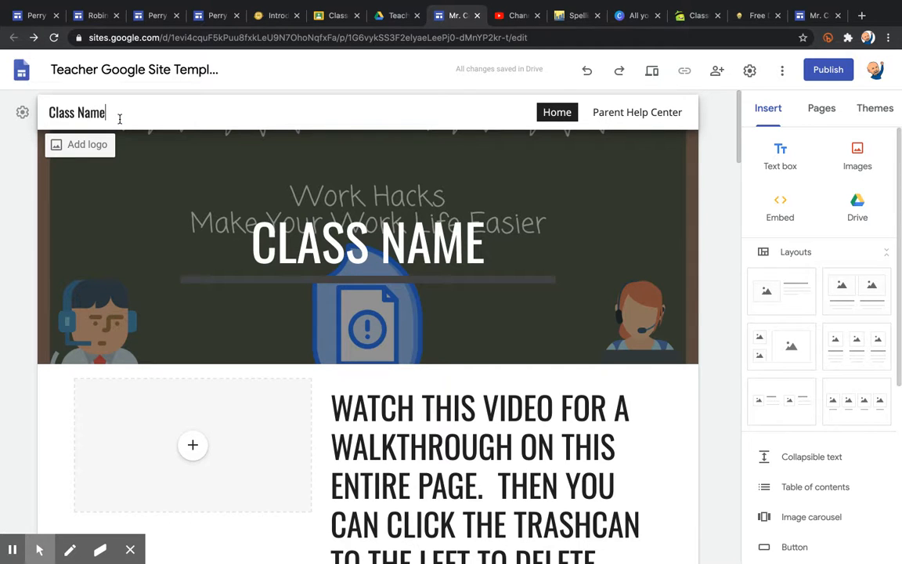
pyautogui.click(510, 242)
pyautogui.click(601, 246)
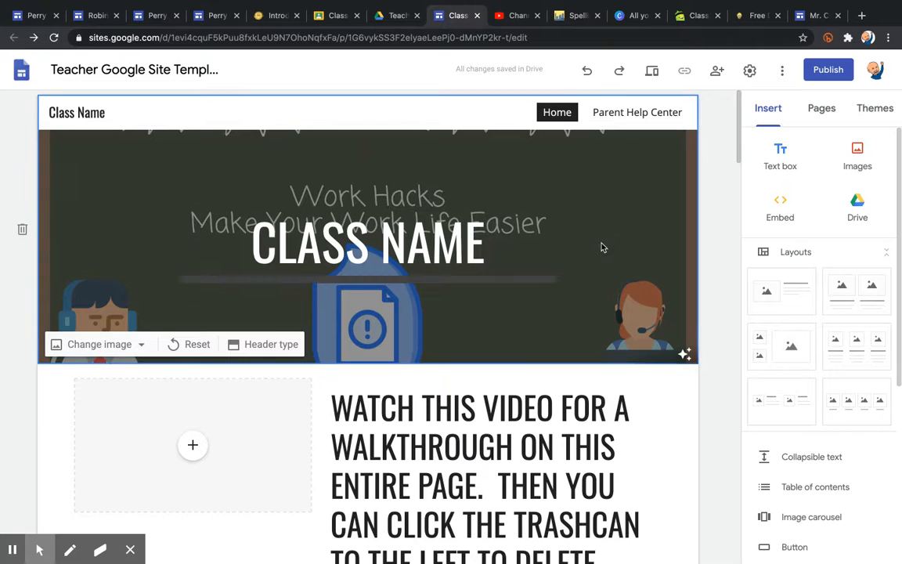
# Change the published site's link access to Public in the sharing settings.
pyautogui.click(716, 76)
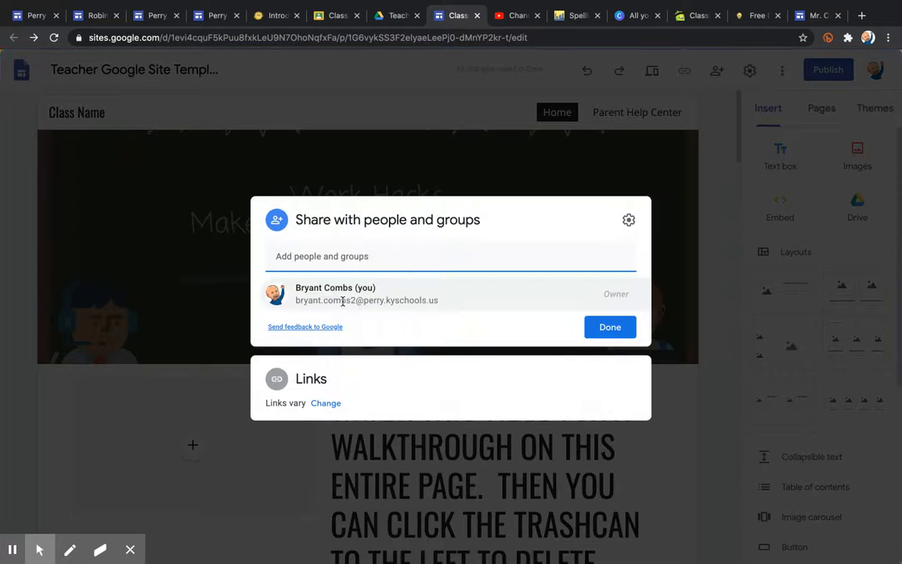
pyautogui.click(745, 281)
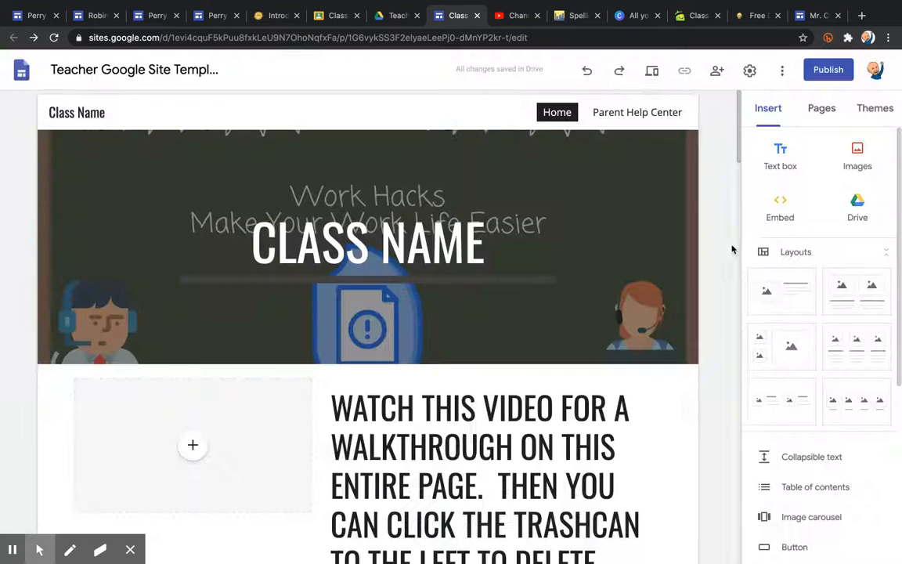
pyautogui.click(715, 72)
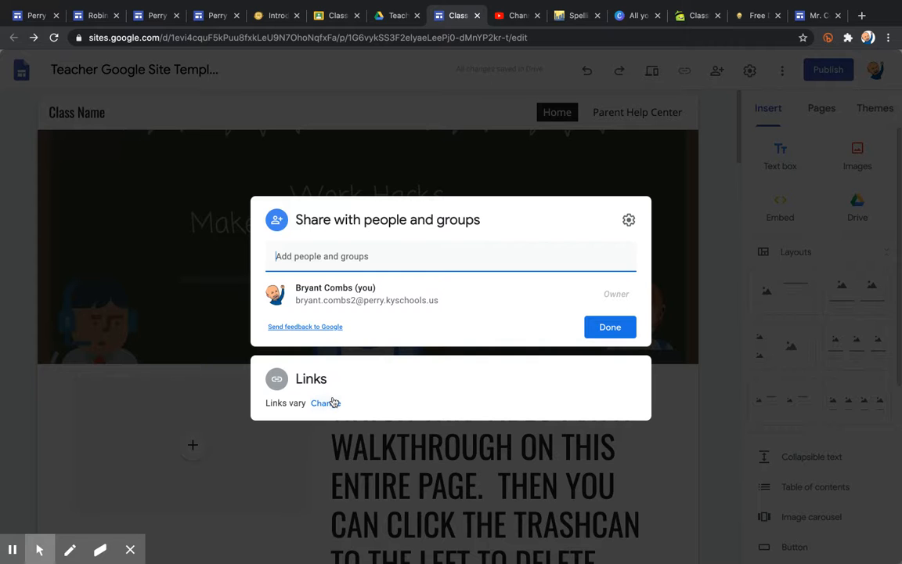
pyautogui.click(329, 404)
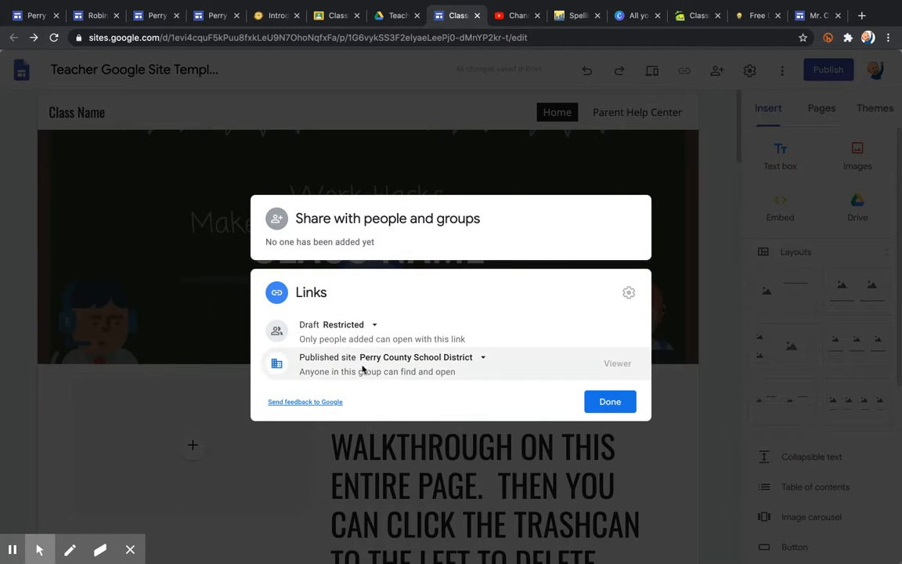
pyautogui.click(405, 359)
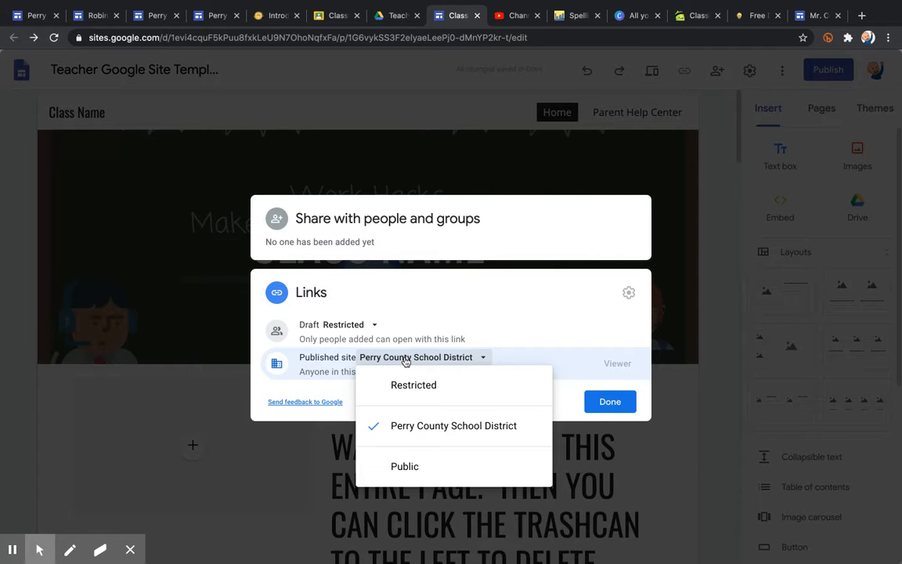
pyautogui.click(406, 480)
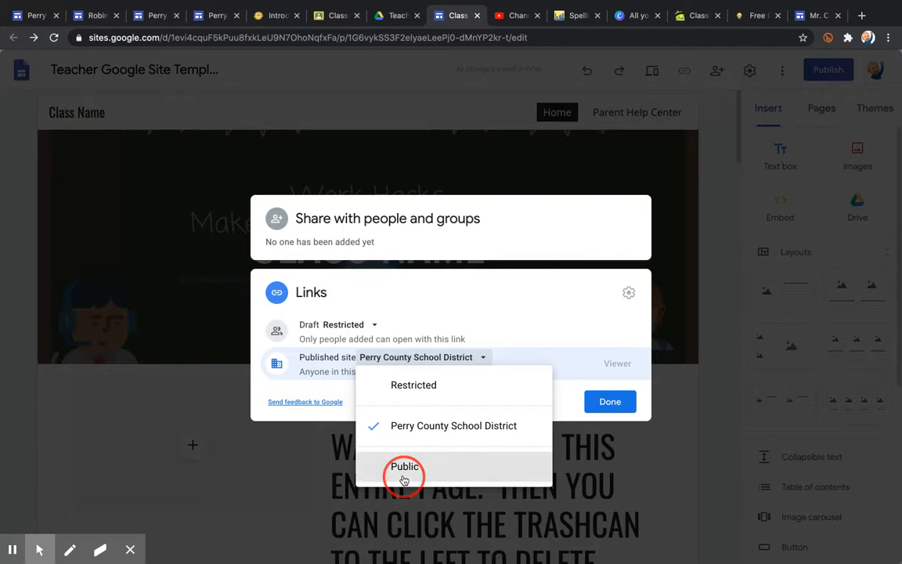
pyautogui.click(616, 401)
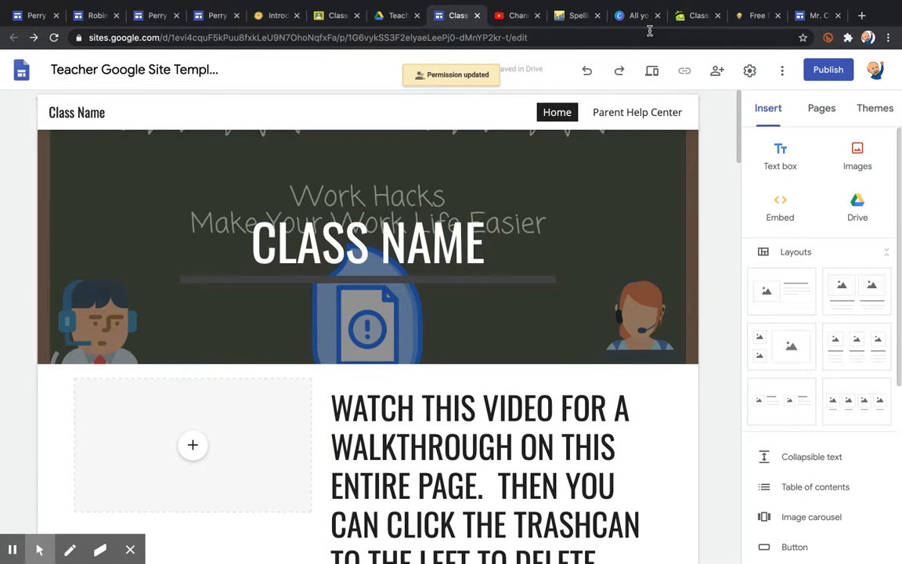
pyautogui.click(831, 76)
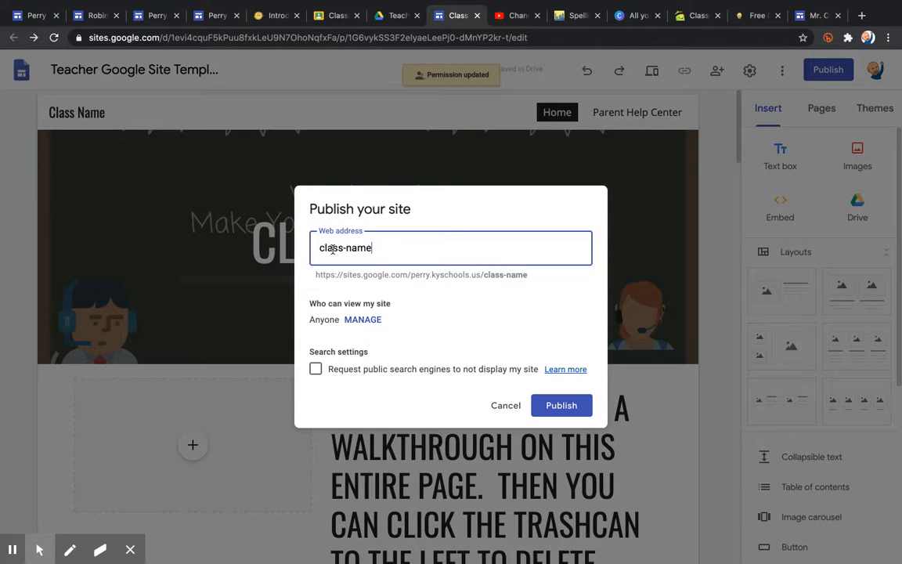
pyautogui.moveTo(314, 276); pyautogui.dragTo(480, 275)
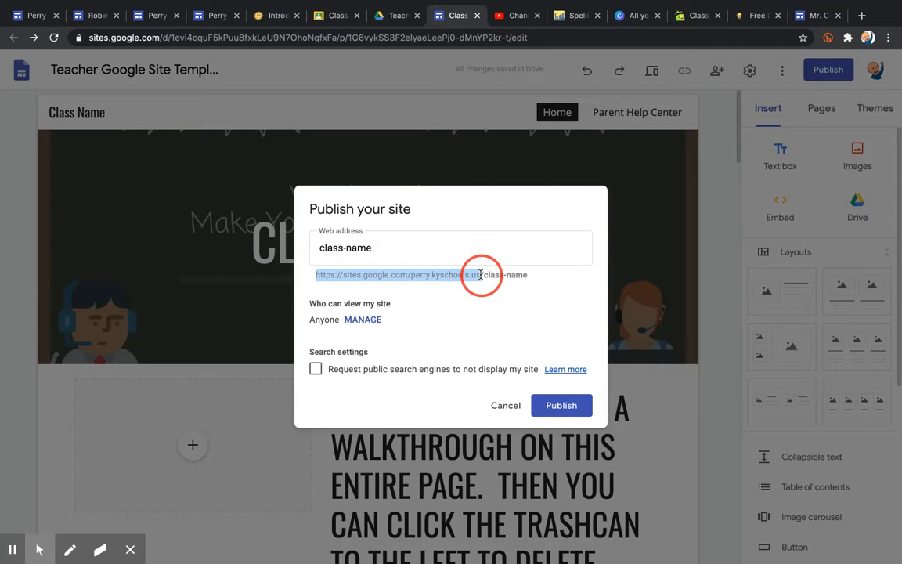
pyautogui.moveTo(480, 275); pyautogui.dragTo(421, 224)
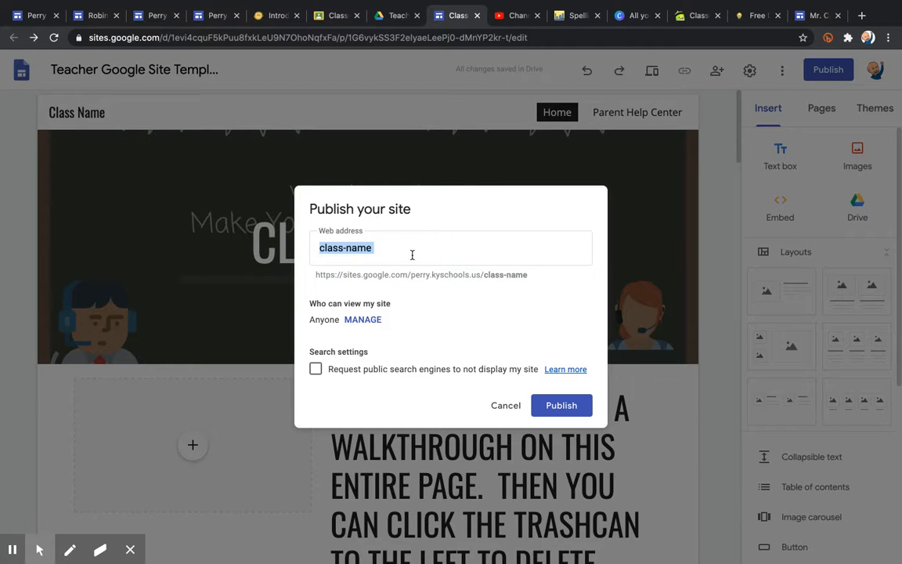
pyautogui.click(412, 255)
pyautogui.click(410, 254)
pyautogui.moveTo(383, 250); pyautogui.dragTo(267, 245)
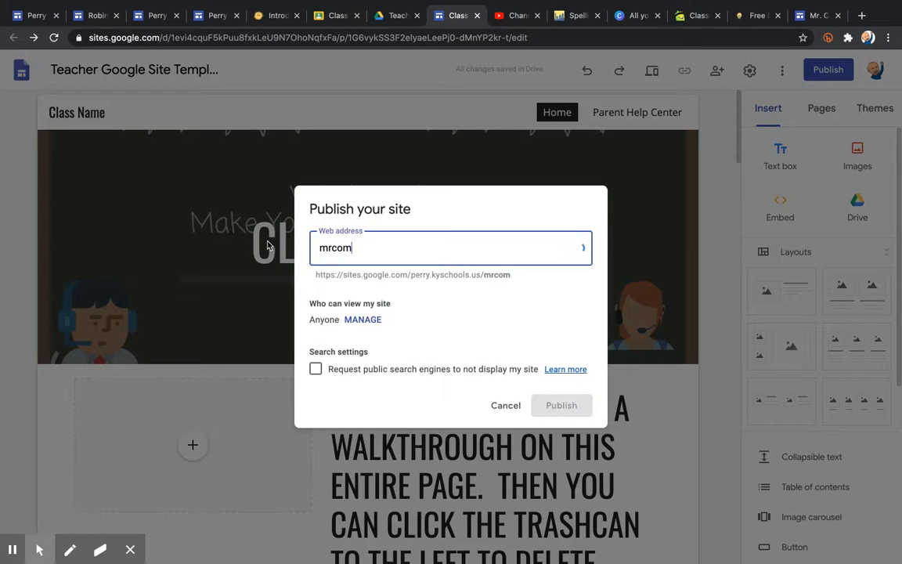
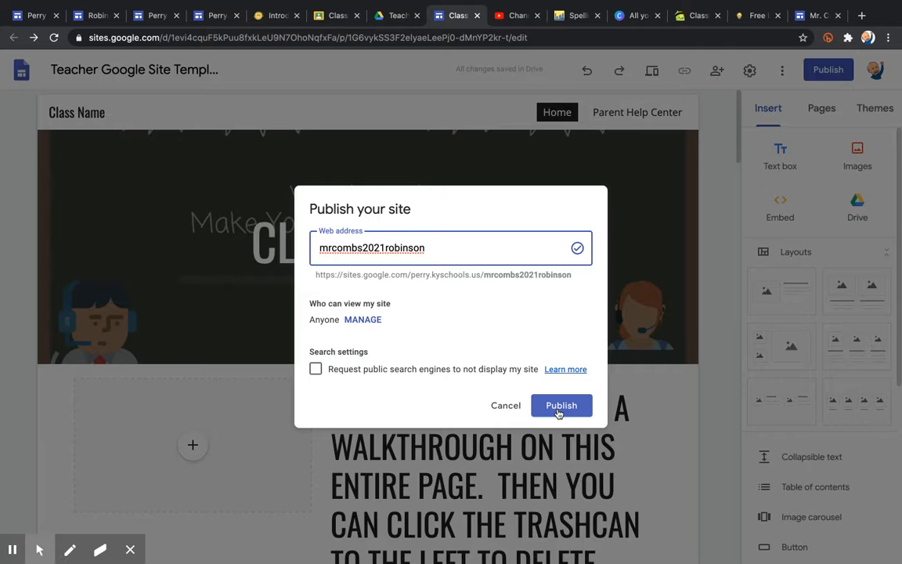
pyautogui.click(502, 407)
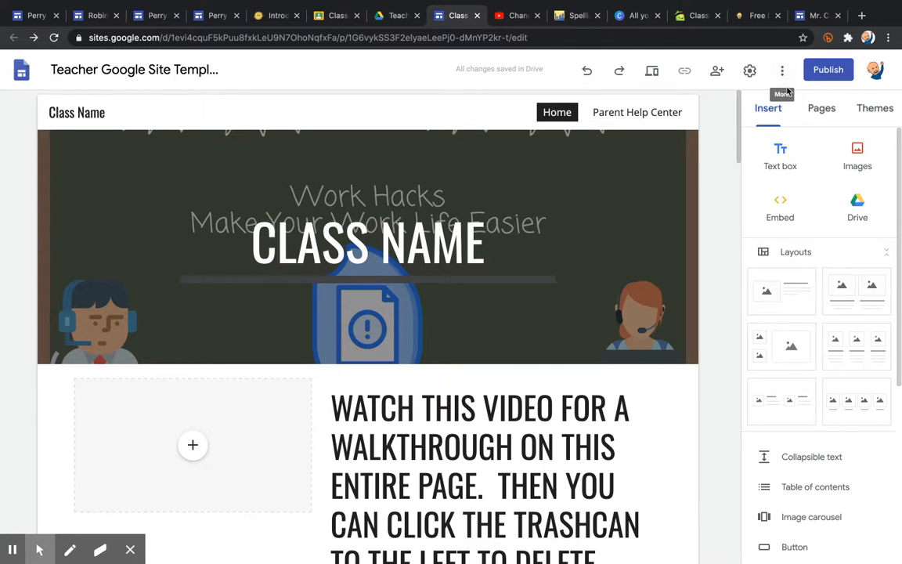
# Launch the Screencastify recorder from Chrome's extensions menu.
pyautogui.click(848, 38)
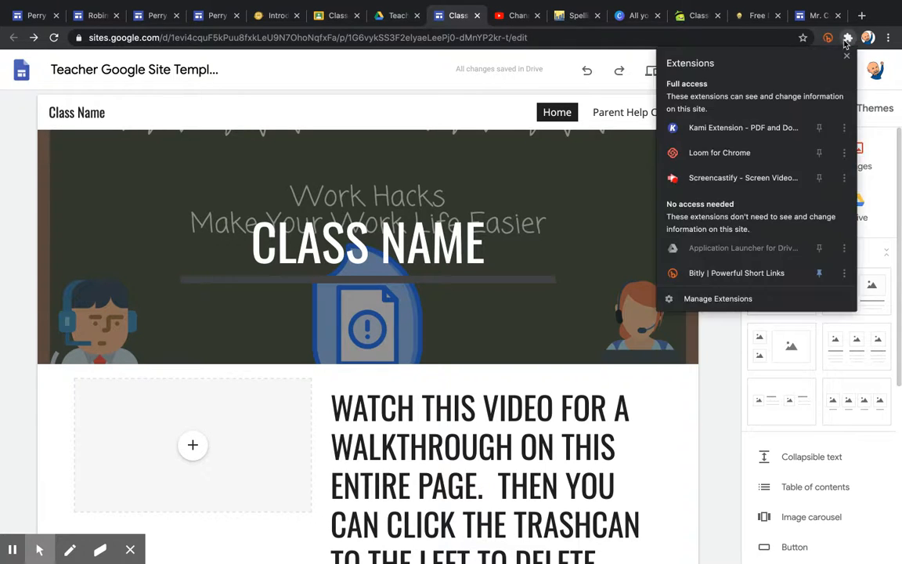
pyautogui.click(722, 177)
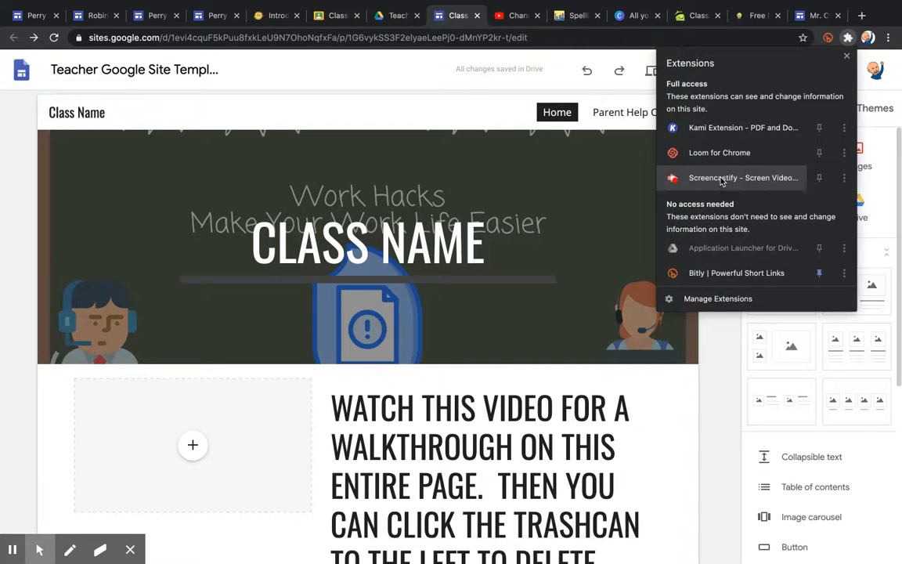